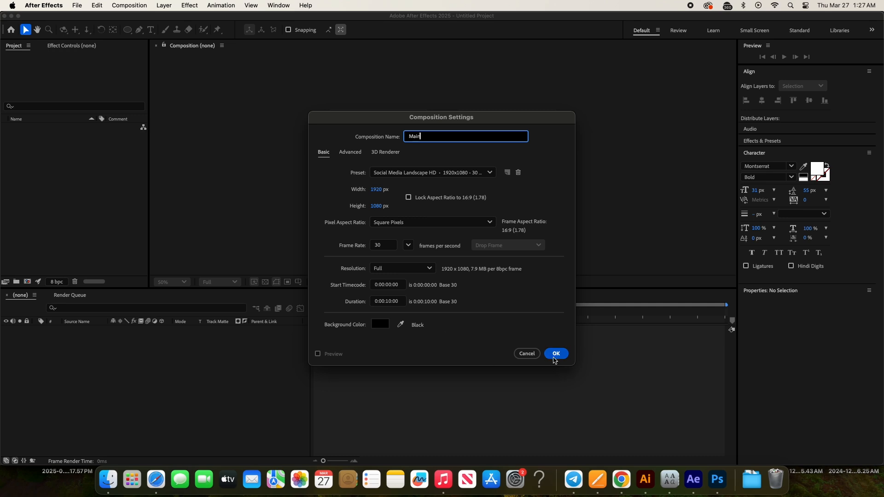
Create the 1920x1080, 30 fps, 10-second composition Main and import the road image and three car images into the project
{"action": "left_click", "coordinate": [555, 355]}
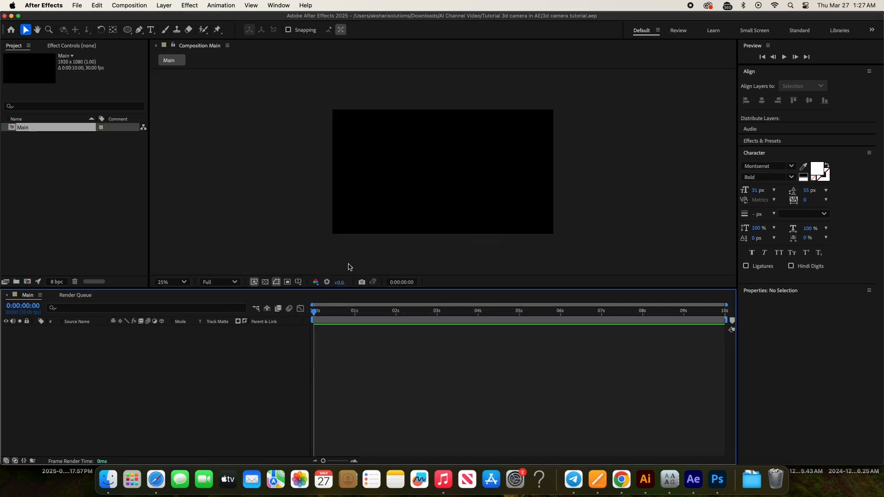
{"action": "left_click_drag", "start_coordinate": [247, 211], "coordinate": [65, 163]}
{"action": "left_click", "coordinate": [44, 174]}
{"action": "left_click", "coordinate": [40, 163]}
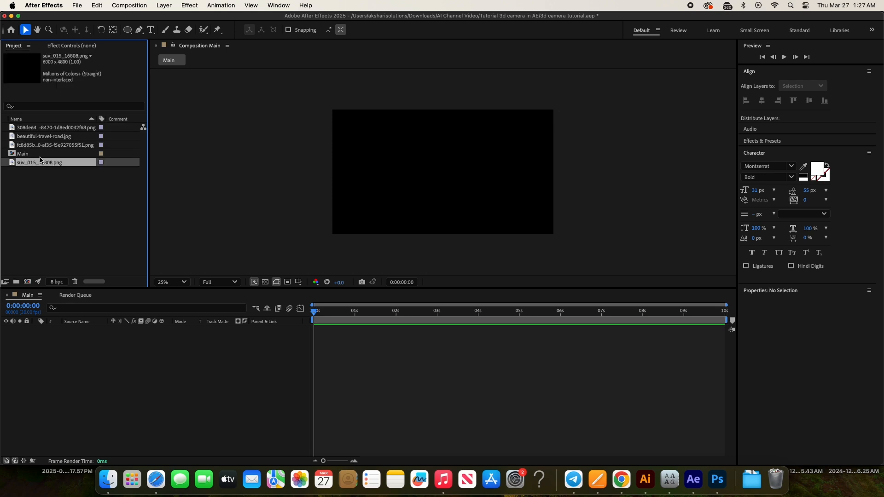
Add beautiful-travel-road.jpg to the Main composition and scale it to about 115.3% so it fills the frame
{"action": "left_click", "coordinate": [41, 144]}
{"action": "left_click_drag", "start_coordinate": [40, 137], "coordinate": [169, 382]}
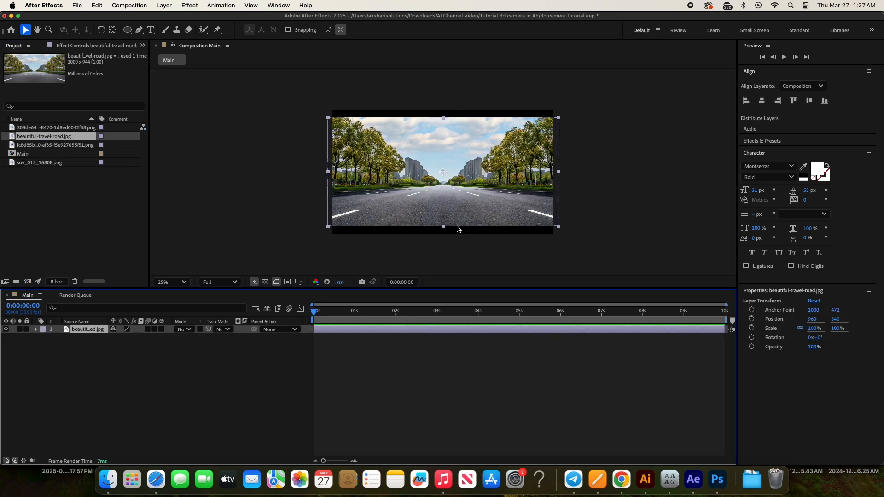
{"action": "left_click_drag", "start_coordinate": [454, 229], "coordinate": [448, 237]}
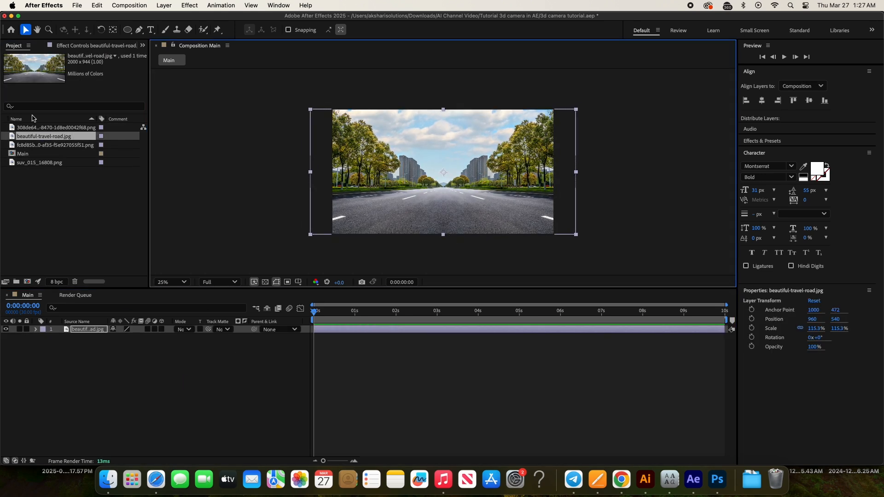
Add the fc8d85b white car image above the road and scale it to about 27.8% in the near lane
{"action": "left_click", "coordinate": [43, 148]}
{"action": "left_click_drag", "start_coordinate": [43, 147], "coordinate": [366, 189]}
{"action": "left_click_drag", "start_coordinate": [652, 191], "coordinate": [479, 195]}
Add suv_015_16808.png to the composition and scale it to about 12.3%
{"action": "left_click", "coordinate": [38, 129]}
{"action": "left_click", "coordinate": [38, 137]}
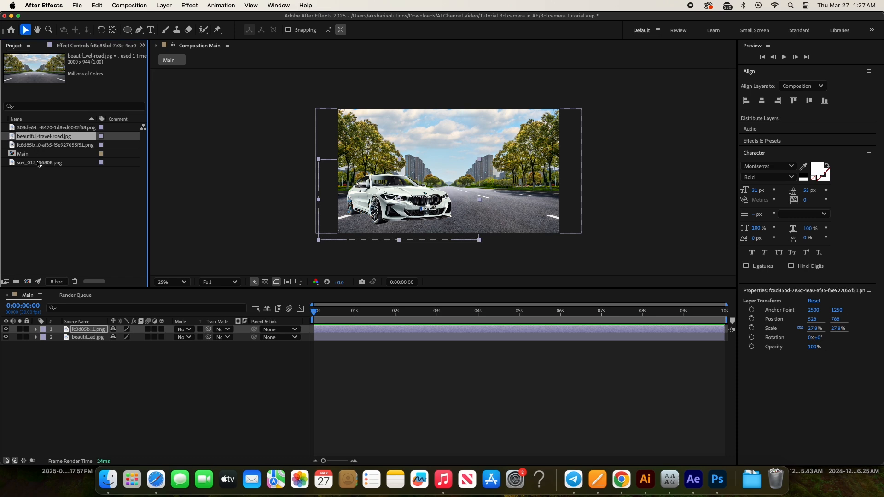
{"action": "left_click_drag", "start_coordinate": [37, 163], "coordinate": [438, 177]}
{"action": "scroll", "coordinate": [396, 171], "scroll_direction": "down", "scroll_amount": 1}
{"action": "left_click_drag", "start_coordinate": [588, 174], "coordinate": [442, 175]}
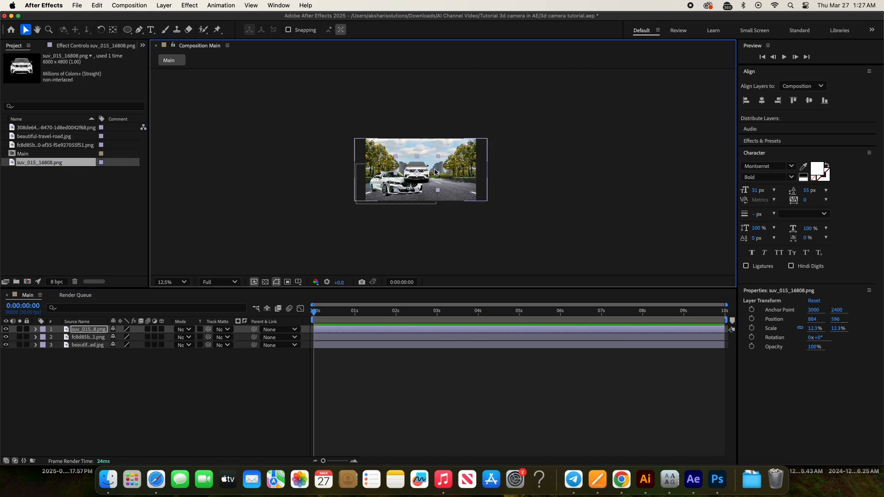
Shrink the SUV further and position it on the distant part of the road behind the white car
{"action": "scroll", "coordinate": [412, 167], "scroll_direction": "up", "scroll_amount": 2}
{"action": "left_click_drag", "start_coordinate": [530, 190], "coordinate": [488, 191]}
{"action": "left_click_drag", "start_coordinate": [456, 196], "coordinate": [460, 206]}
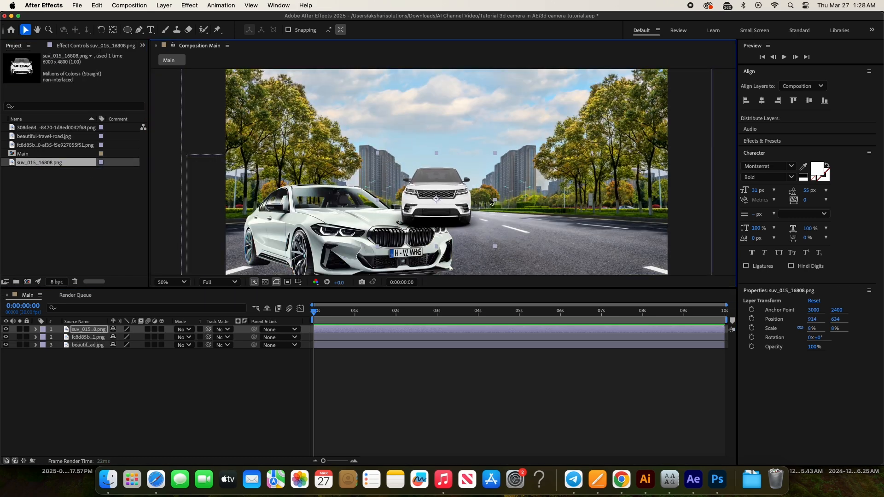
{"action": "left_click_drag", "start_coordinate": [493, 247], "coordinate": [477, 234]}
{"action": "left_click_drag", "start_coordinate": [439, 207], "coordinate": [441, 208]}
Place the SUV layer beneath the white car layer and scale the white car to about 21.1%
{"action": "left_click_drag", "start_coordinate": [87, 330], "coordinate": [88, 342]}
{"action": "scroll", "coordinate": [404, 210], "scroll_direction": "down", "scroll_amount": 1}
{"action": "left_click", "coordinate": [399, 213]}
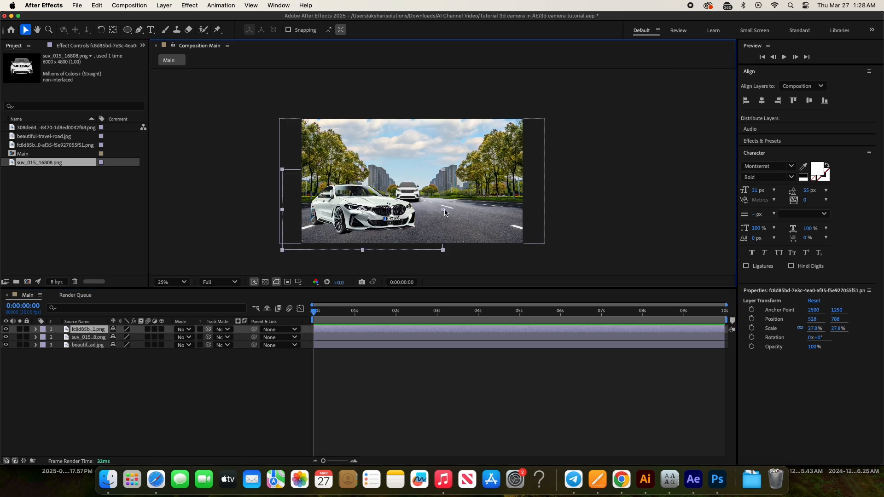
{"action": "left_click_drag", "start_coordinate": [400, 214], "coordinate": [413, 186]}
{"action": "left_click", "coordinate": [105, 338]}
{"action": "left_click", "coordinate": [370, 215]}
Add the 308de64 sedan image to the composition, scale it to 24% and place it at about 1280, 716
{"action": "left_click", "coordinate": [36, 145]}
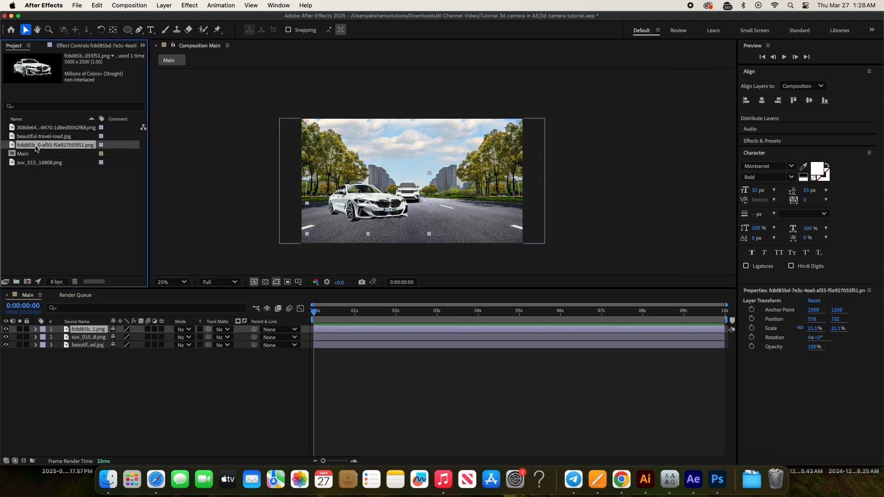
{"action": "left_click_drag", "start_coordinate": [35, 128], "coordinate": [414, 194]}
{"action": "key", "text": "s"}
{"action": "left_click_drag", "start_coordinate": [123, 339], "coordinate": [88, 337]}
{"action": "left_click_drag", "start_coordinate": [395, 197], "coordinate": [431, 204]}
Flip the sedan horizontally, scale it to about 23.3% and reposition it at about 1364, 808
{"action": "right_click", "coordinate": [430, 203]}
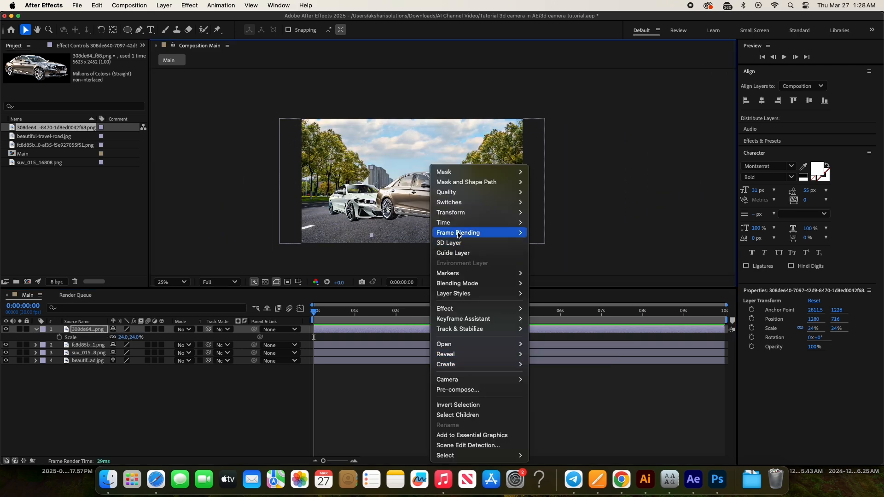
{"action": "mouse_move", "coordinate": [478, 212]}
{"action": "left_click", "coordinate": [563, 294]}
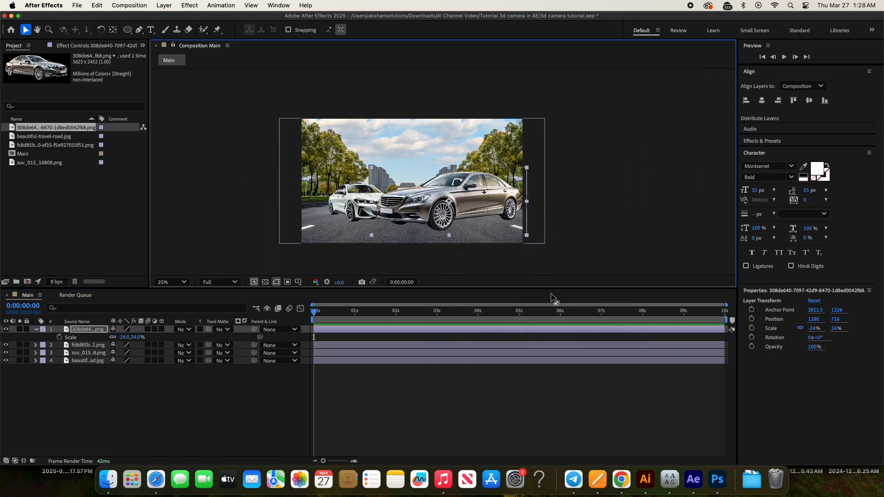
{"action": "left_click_drag", "start_coordinate": [527, 206], "coordinate": [528, 211]}
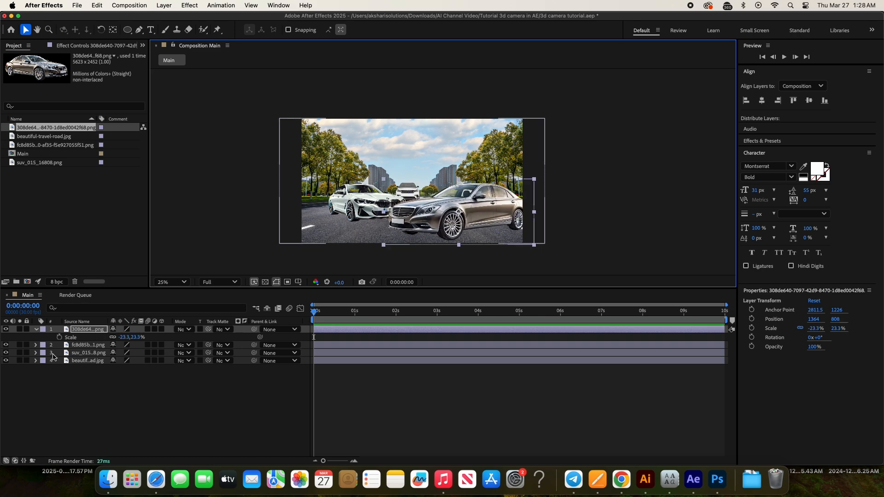
Reposition the white car at about 556, 712 and save the project
{"action": "left_click", "coordinate": [87, 352]}
{"action": "left_click", "coordinate": [85, 345]}
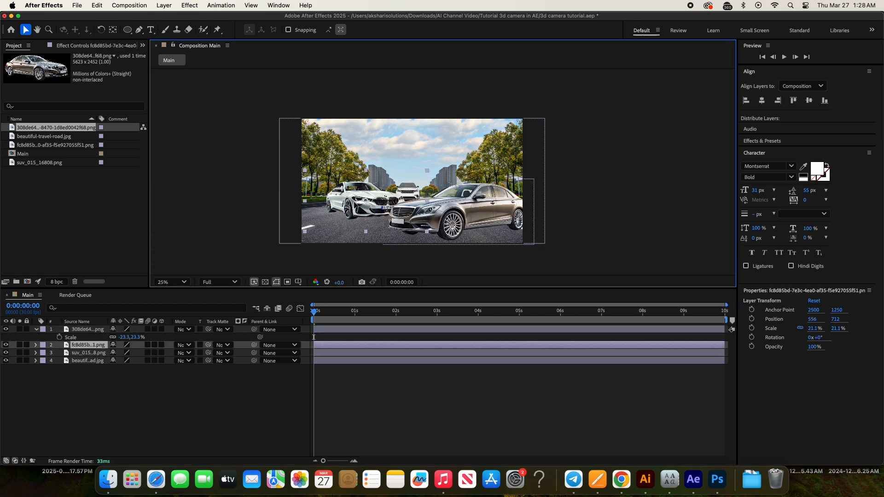
{"action": "key", "text": "super+s"}
Turn the three car layers and the road layer into 3D layers
{"action": "left_click", "coordinate": [88, 360]}
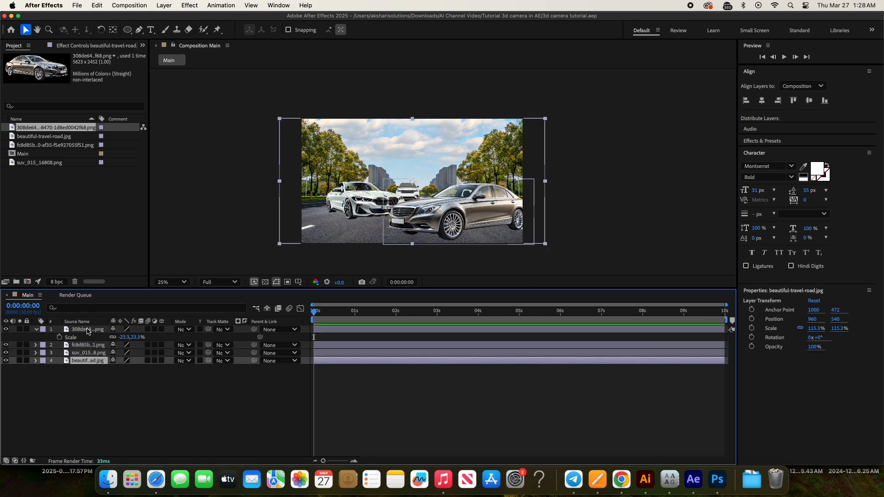
{"action": "left_click", "coordinate": [88, 329], "text": "shift"}
{"action": "left_click", "coordinate": [162, 353]}
{"action": "left_click", "coordinate": [150, 418]}
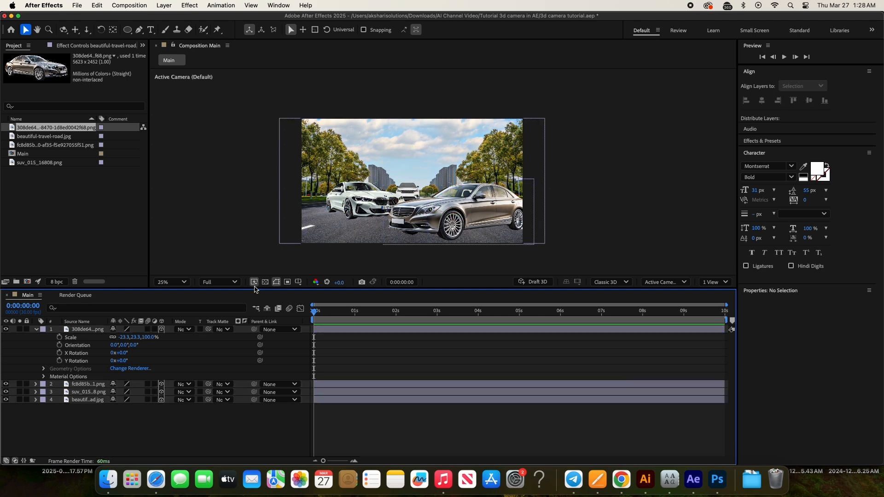
Add a camera with the 35mm preset and make it a Two-Node Camera
{"action": "right_click", "coordinate": [109, 415]}
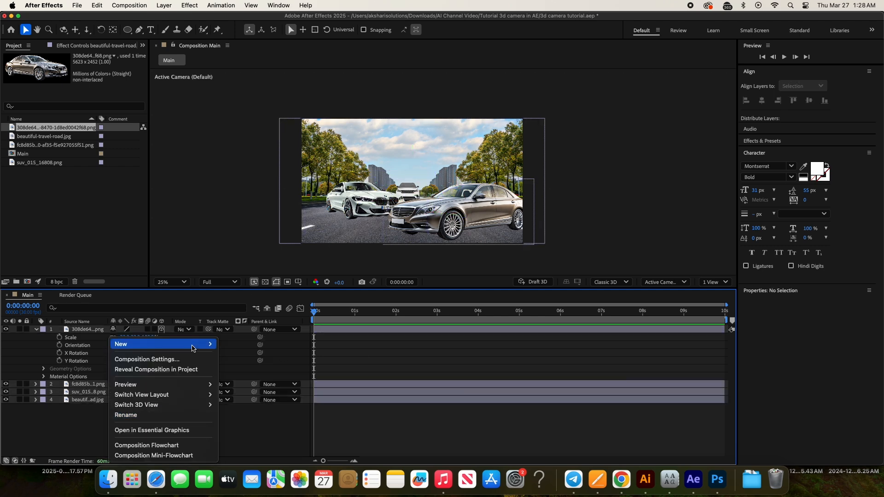
{"action": "mouse_move", "coordinate": [186, 344]}
{"action": "left_click", "coordinate": [239, 391]}
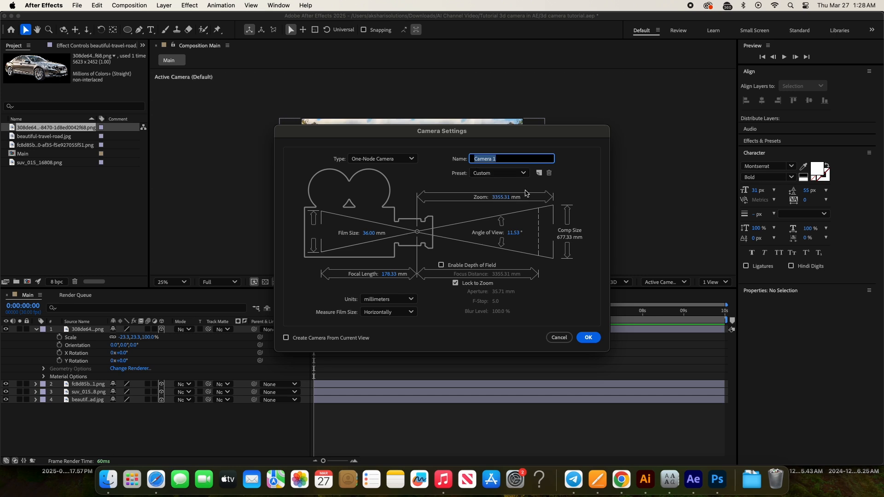
{"action": "left_click", "coordinate": [515, 176]}
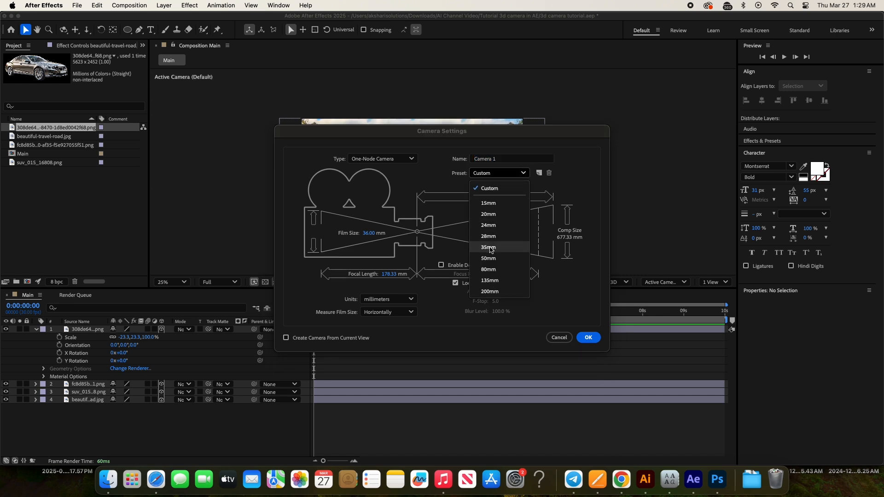
{"action": "left_click", "coordinate": [497, 248]}
{"action": "left_click", "coordinate": [382, 159]}
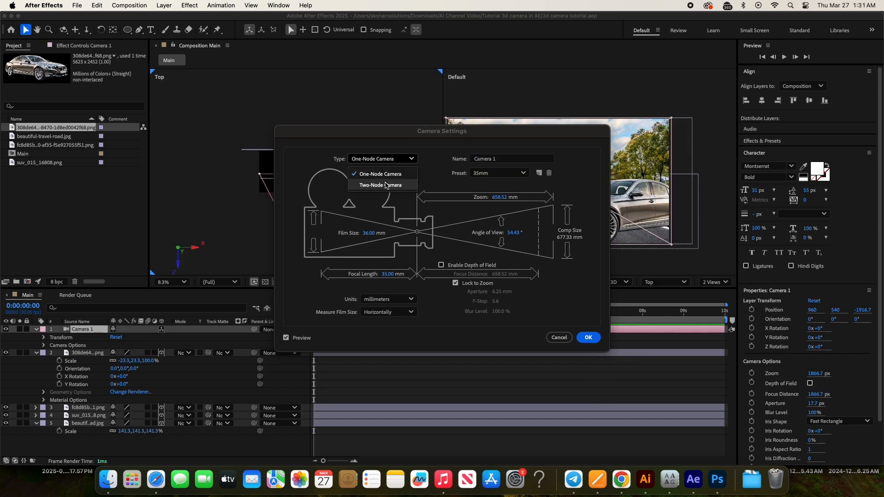
{"action": "left_click", "coordinate": [368, 176]}
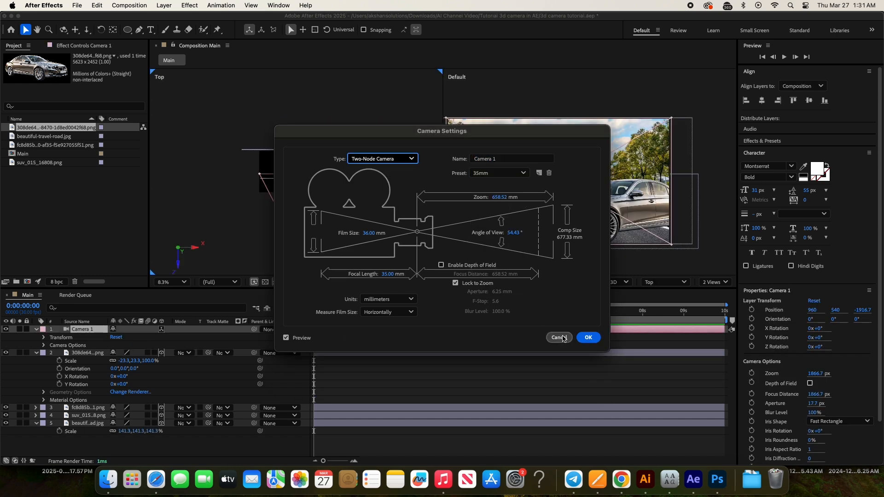
{"action": "left_click", "coordinate": [589, 337]}
Keyframe the camera's Point of Interest at 0 and 7 seconds, and return to the start of the timeline
{"action": "left_click", "coordinate": [44, 338]}
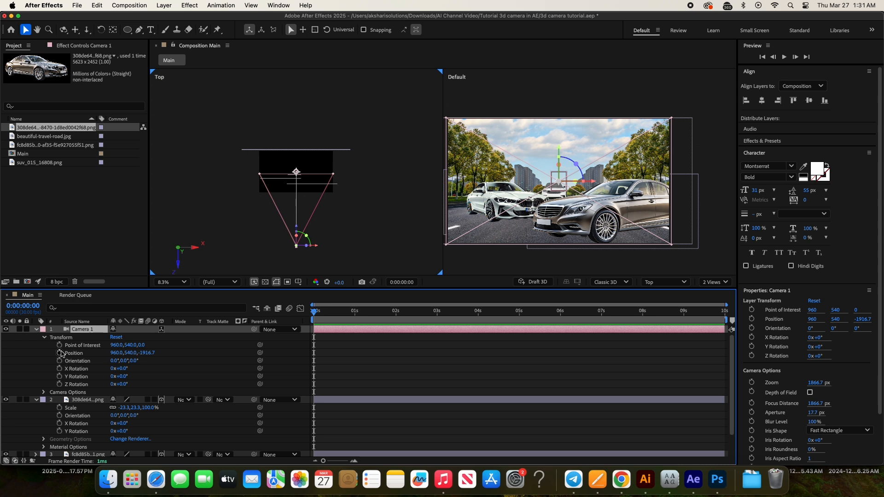
{"action": "left_click_drag", "start_coordinate": [334, 316], "coordinate": [415, 317]}
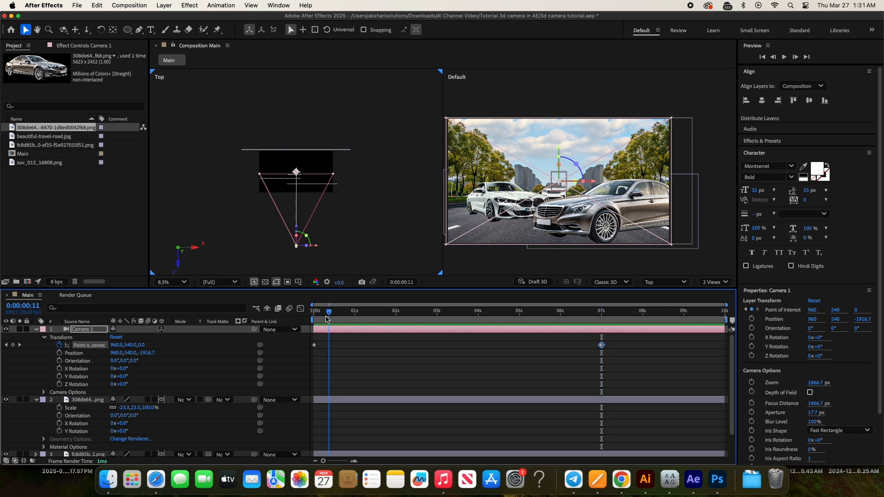
{"action": "key", "text": "Home"}
Select the camera in the Top view and move it back along its Z axis
{"action": "left_click", "coordinate": [297, 225]}
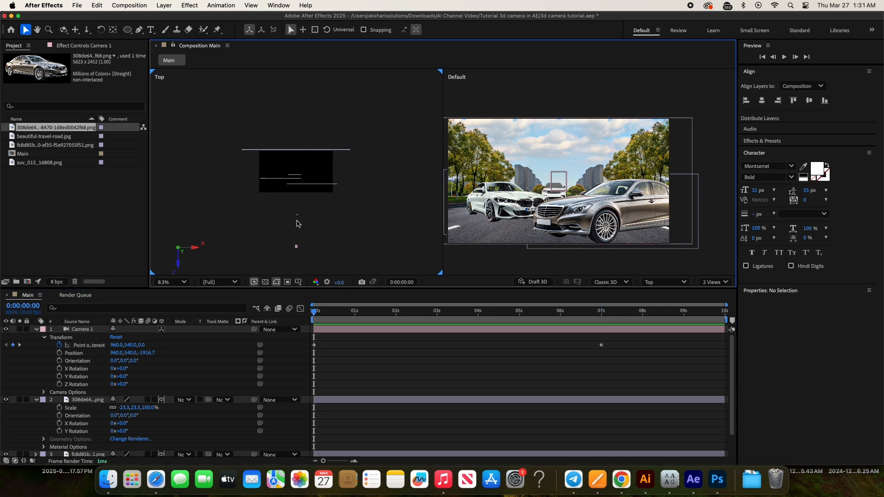
{"action": "left_click", "coordinate": [296, 246]}
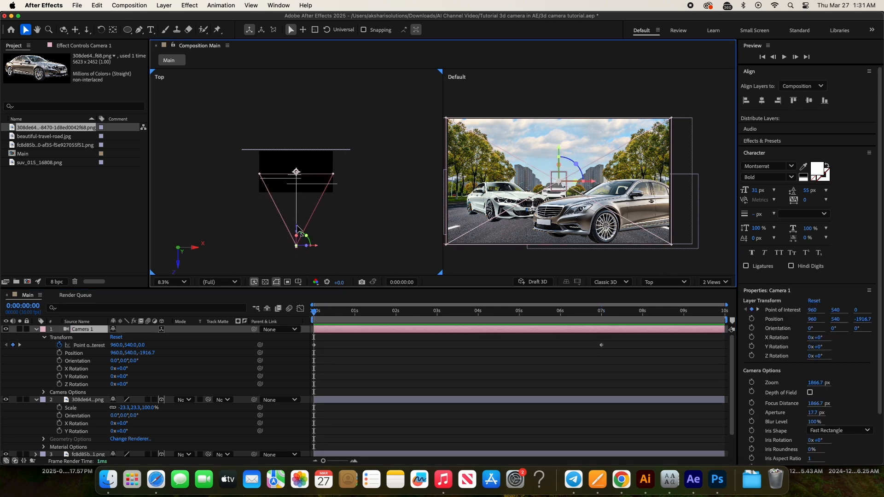
{"action": "left_click_drag", "start_coordinate": [296, 229], "coordinate": [297, 235]}
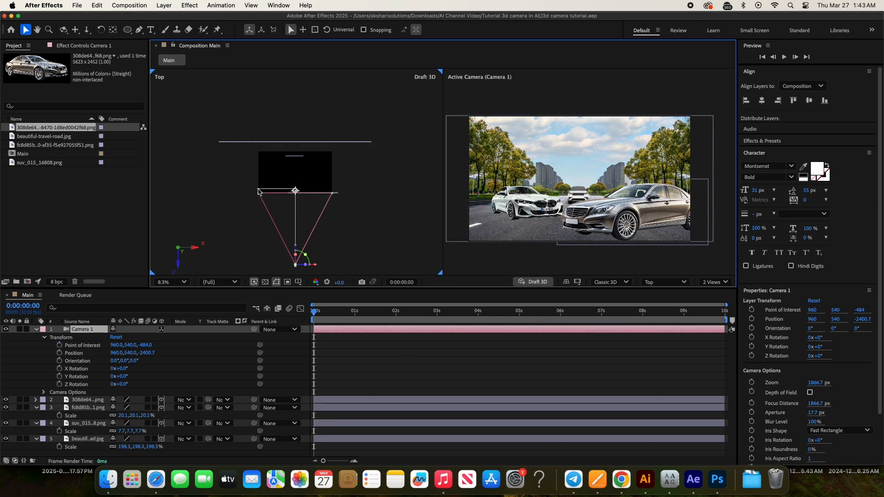
In the Top view, push the white car back to about Z -44.7 and move the sedan slightly back in depth
{"action": "left_click", "coordinate": [263, 192]}
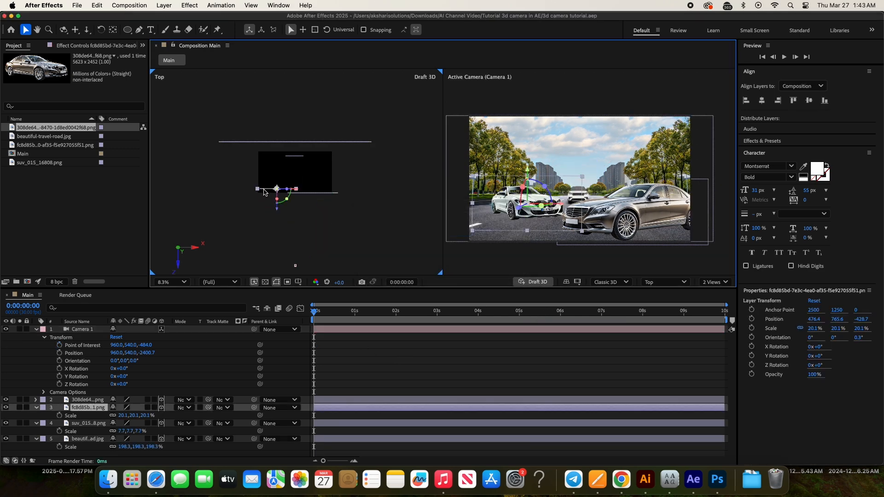
{"action": "left_click_drag", "start_coordinate": [275, 188], "coordinate": [278, 177]}
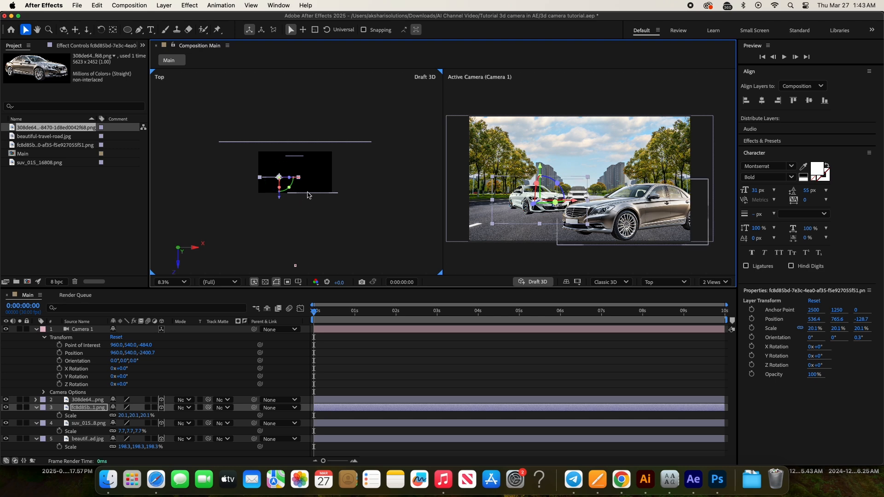
{"action": "left_click", "coordinate": [308, 193]}
{"action": "left_click", "coordinate": [282, 181]}
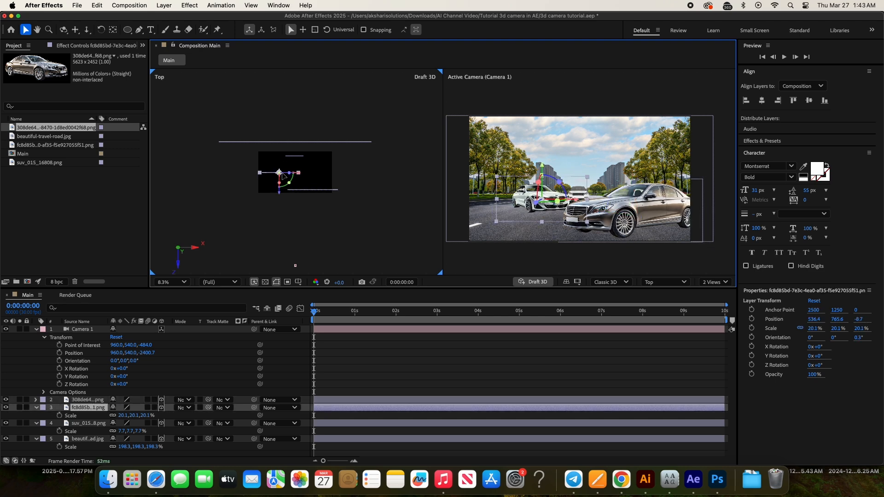
{"action": "left_click_drag", "start_coordinate": [283, 177], "coordinate": [283, 178]}
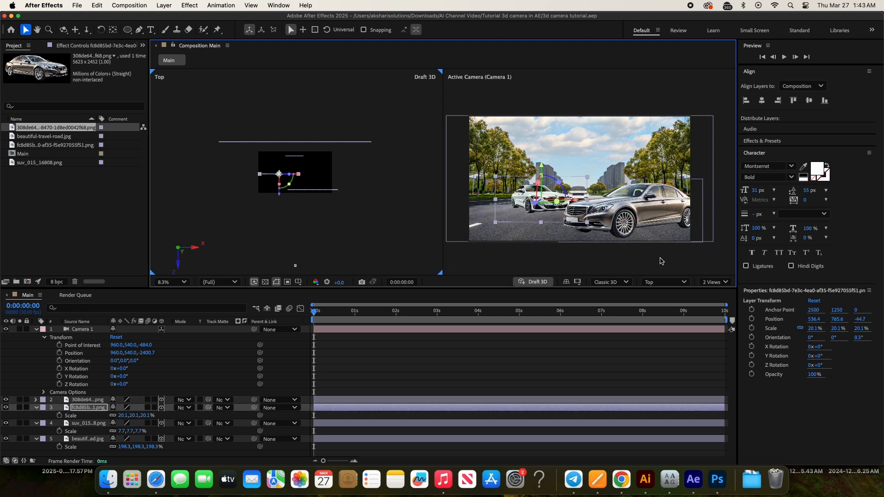
Select the camera in the Top view and move it forward through the scene to about Z -1260.7
{"action": "left_click", "coordinate": [315, 313]}
{"action": "left_click", "coordinate": [296, 265]}
{"action": "left_click_drag", "start_coordinate": [296, 245], "coordinate": [296, 203]}
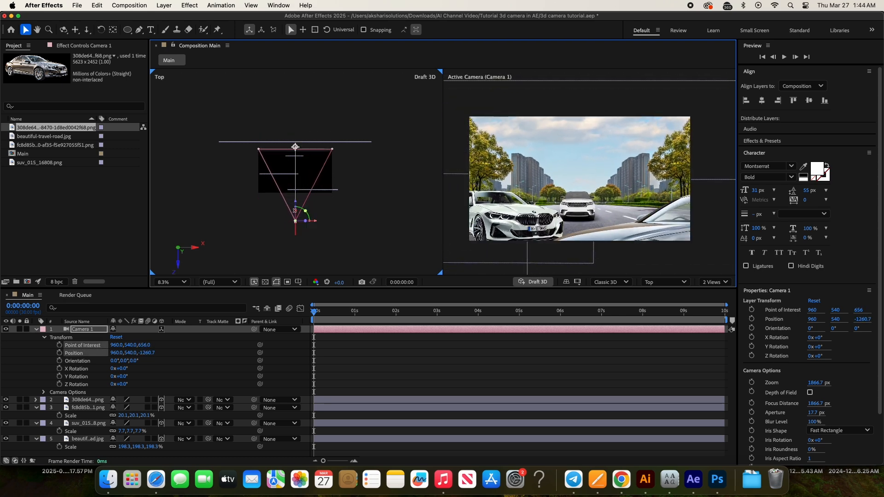
{"action": "scroll", "coordinate": [296, 214], "scroll_direction": "up", "scroll_amount": 2}
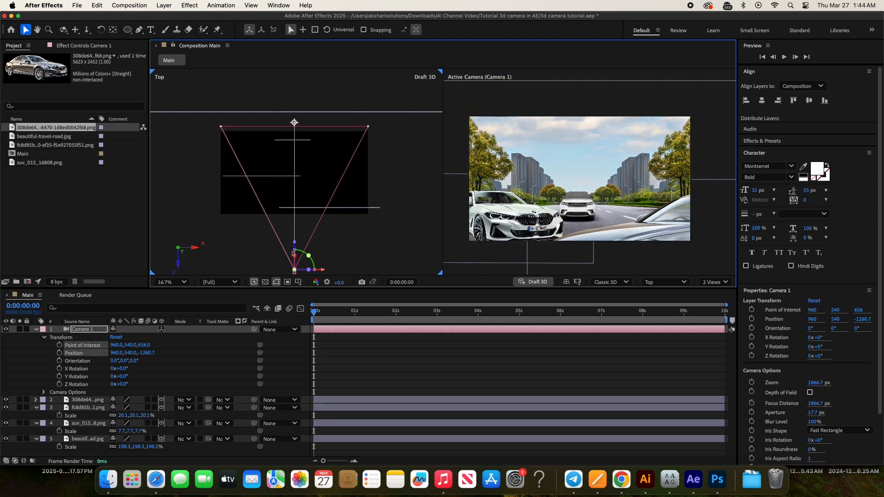
Shift the camera's Point of Interest to tilt it slightly, and move the camera forward to about Z -714.7
{"action": "left_click", "coordinate": [76, 353]}
{"action": "mouse_move", "coordinate": [131, 346]}
{"action": "left_mouse_down"}
{"action": "mouse_move", "coordinate": [123, 346]}
{"action": "mouse_move", "coordinate": [140, 346]}
{"action": "left_mouse_up"}
{"action": "left_click_drag", "start_coordinate": [296, 240], "coordinate": [296, 196]}
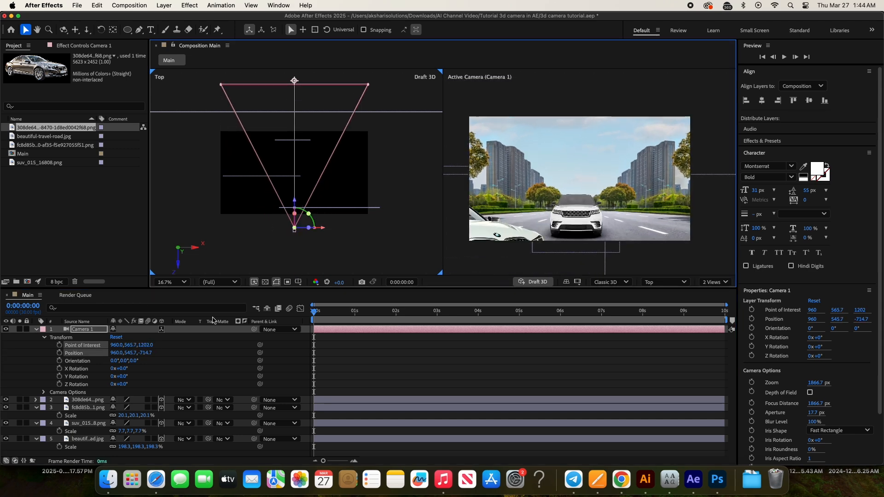
Set the camera's Point of Interest Y to about 664.7 and pull the camera back along its Z axis
{"action": "left_click_drag", "start_coordinate": [131, 345], "coordinate": [177, 340]}
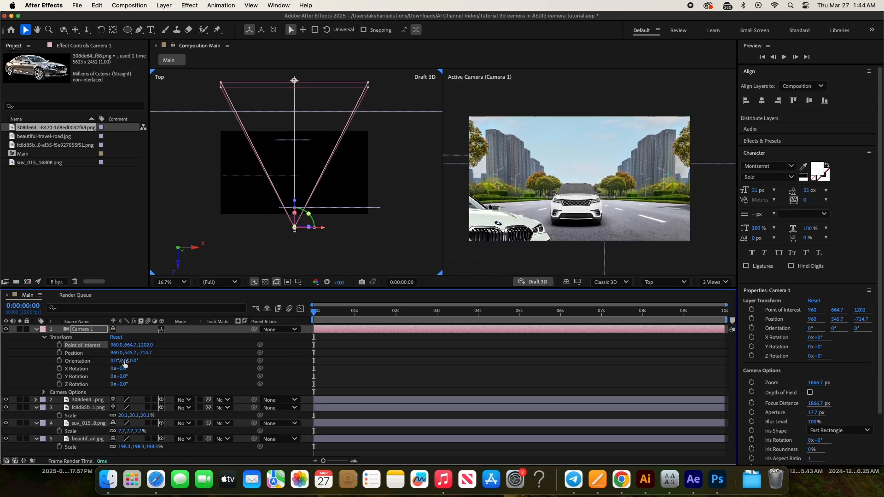
{"action": "left_click_drag", "start_coordinate": [300, 216], "coordinate": [293, 311]}
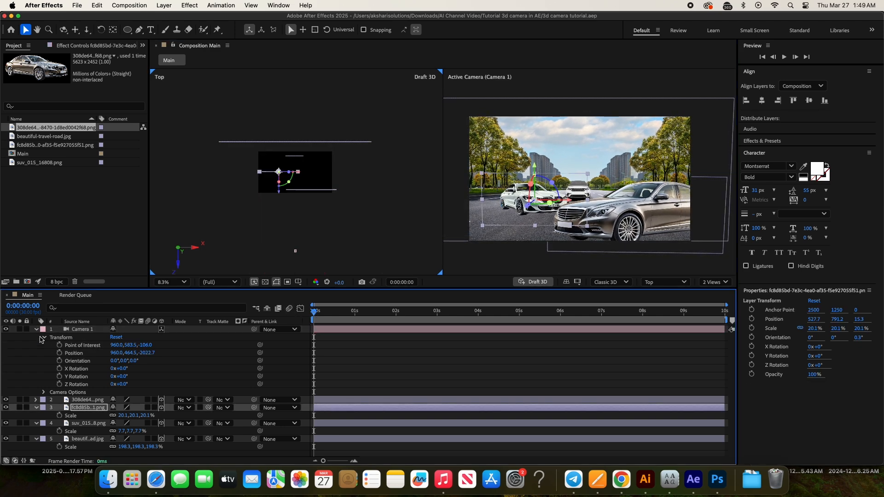
Keyframe the camera's Point of Interest and Position at 0:00:00:00 and again with the same values at 0:00:00:18
{"action": "left_click", "coordinate": [59, 346]}
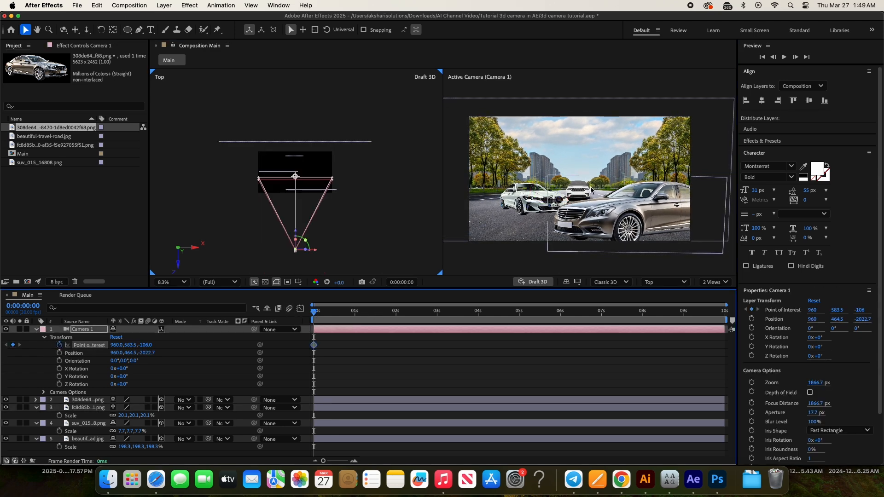
{"action": "left_click", "coordinate": [356, 316]}
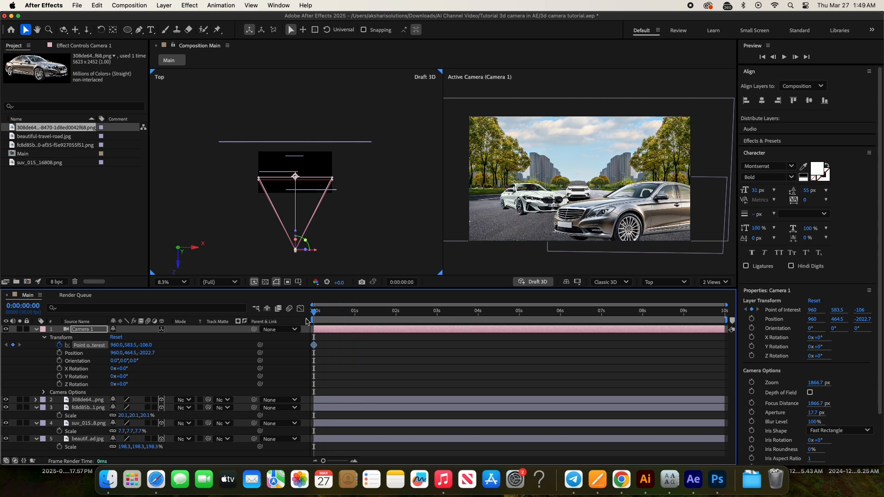
{"action": "left_click", "coordinate": [362, 315]}
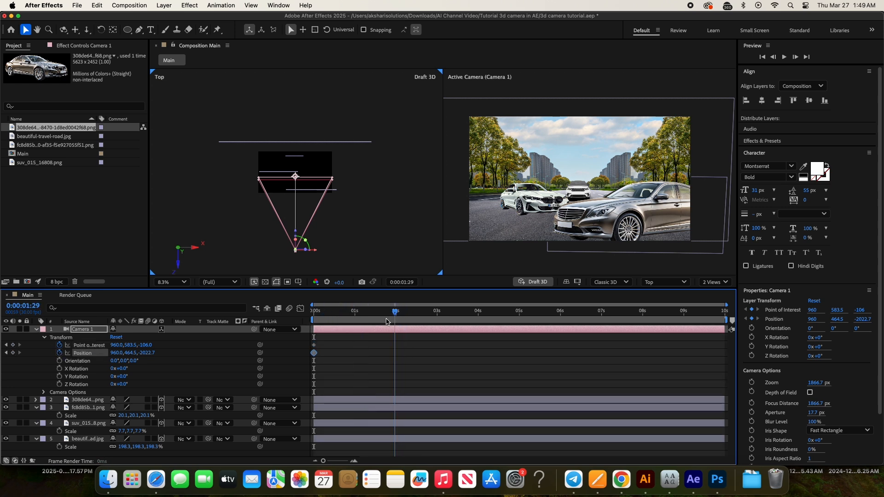
{"action": "left_click_drag", "start_coordinate": [356, 324], "coordinate": [344, 325]}
{"action": "left_click", "coordinate": [13, 345]}
{"action": "left_click", "coordinate": [13, 353]}
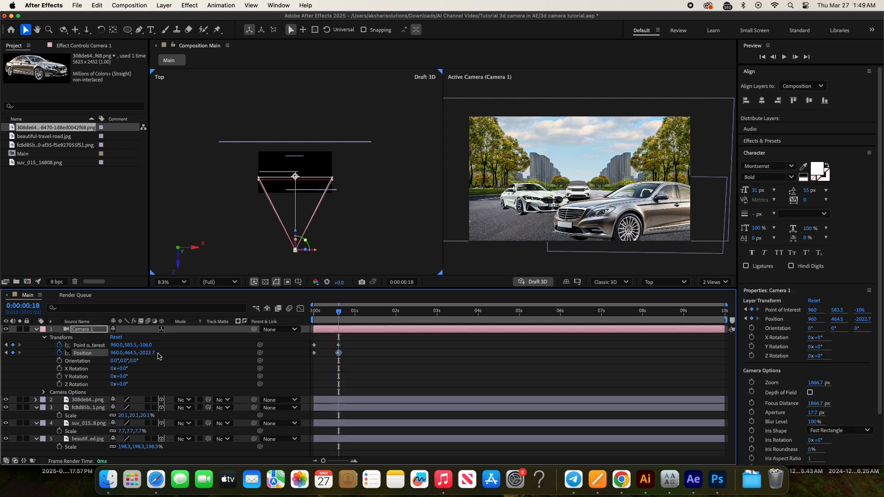
Push the camera forward to Z -487.7 with Point of Interest Y 735.8, and place these keyframes at 0:00:01:29
{"action": "left_click_drag", "start_coordinate": [356, 313], "coordinate": [378, 316]}
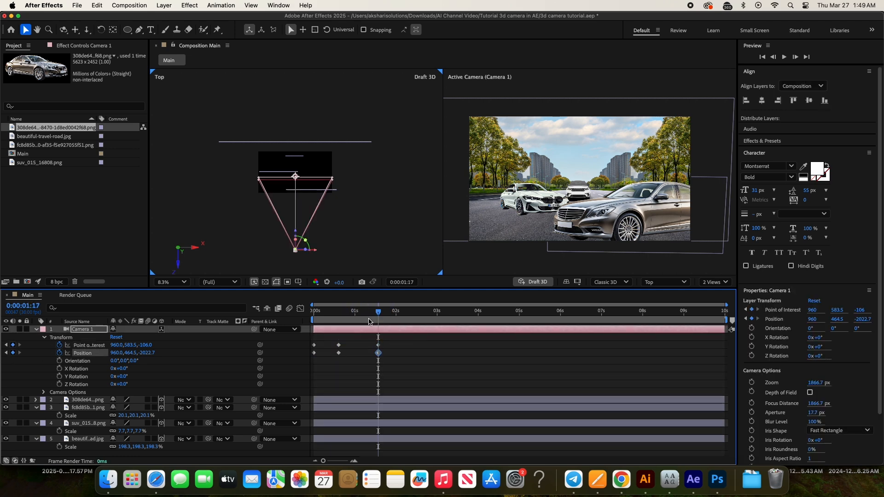
{"action": "left_click_drag", "start_coordinate": [303, 235], "coordinate": [303, 172]}
{"action": "left_click_drag", "start_coordinate": [135, 345], "coordinate": [127, 346]}
{"action": "left_click_drag", "start_coordinate": [318, 315], "coordinate": [385, 358]}
{"action": "left_click_drag", "start_coordinate": [378, 352], "coordinate": [394, 352]}
{"action": "left_click_drag", "start_coordinate": [318, 315], "coordinate": [358, 318]}
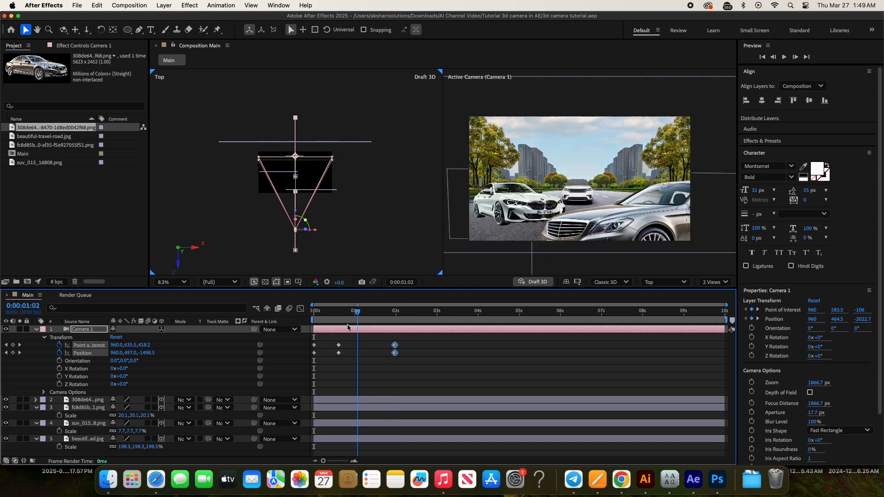
Hold that pose with keyframes copied to about 0:00:02:15, and at 0:00:03:00 pull the camera back to Z -919.7 with Point of Interest Y 807.1
{"action": "left_click", "coordinate": [414, 317]}
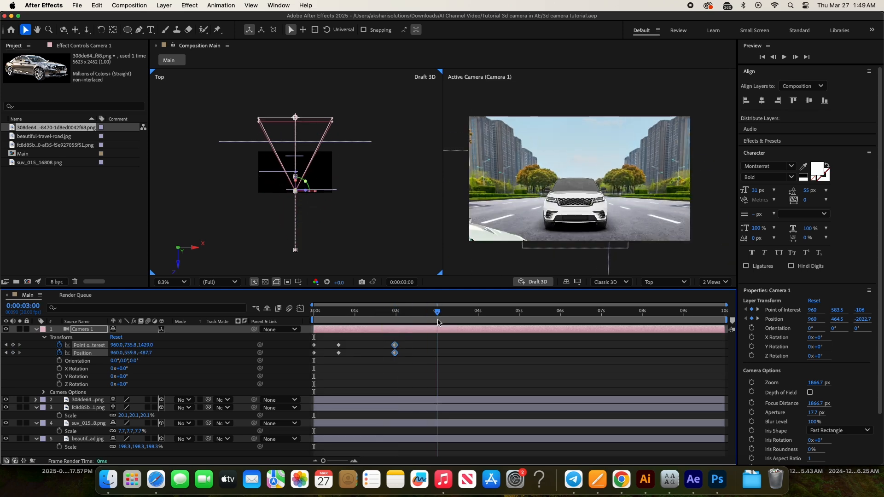
{"action": "left_click", "coordinate": [417, 315]}
{"action": "key", "text": "super+v"}
{"action": "left_click_drag", "start_coordinate": [418, 318], "coordinate": [437, 318]}
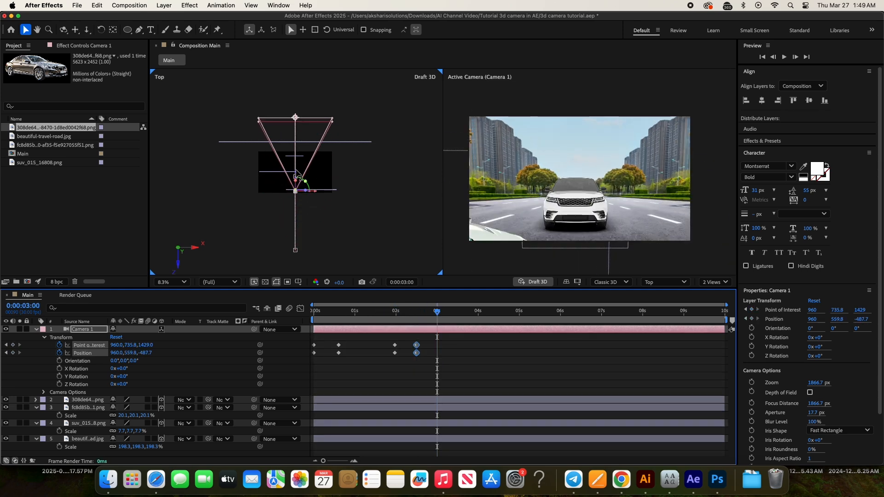
{"action": "left_click_drag", "start_coordinate": [296, 174], "coordinate": [297, 191]}
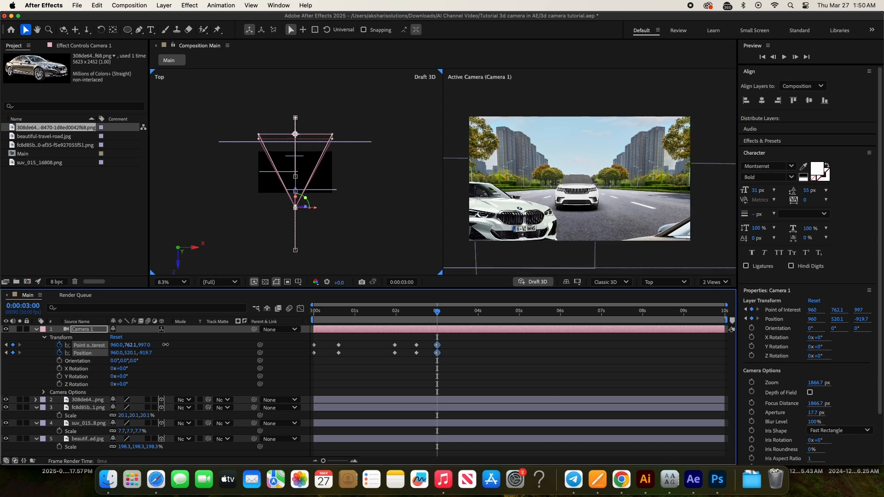
{"action": "left_click_drag", "start_coordinate": [165, 345], "coordinate": [172, 344]}
Copy the 3-second camera keyframes to about 0:00:03:15, and at 0:00:04:00 pull the camera back to Z -1711.7 with Point of Interest Y 635.5, Z 205
{"action": "left_click", "coordinate": [440, 315]}
{"action": "left_click_drag", "start_coordinate": [438, 313], "coordinate": [455, 315]}
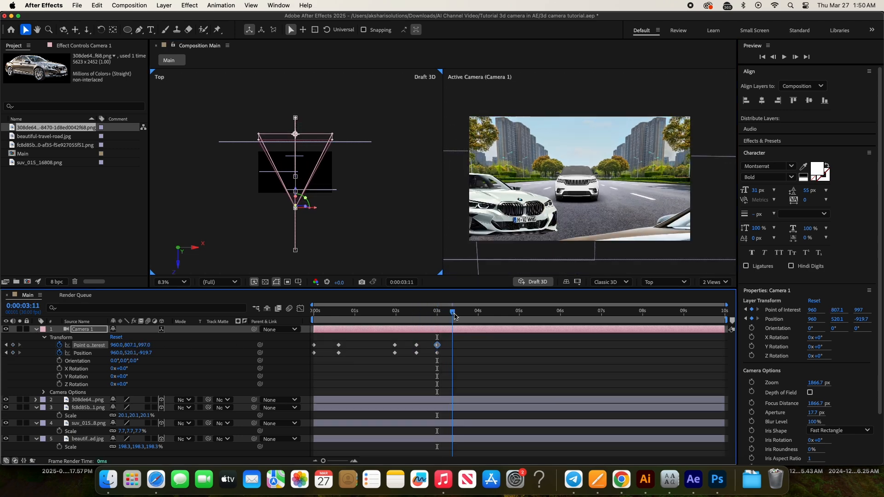
{"action": "key", "text": "super+v"}
{"action": "left_click", "coordinate": [476, 318]}
{"action": "left_click", "coordinate": [465, 360]}
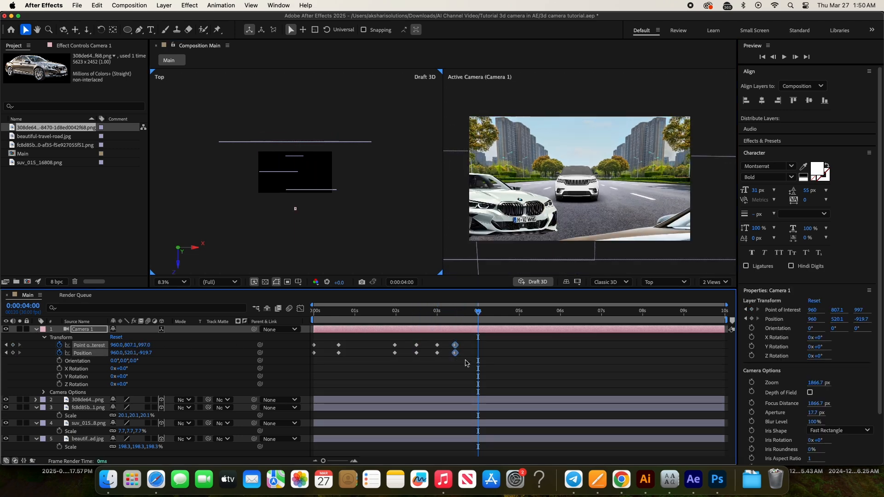
{"action": "left_click_drag", "start_coordinate": [452, 361], "coordinate": [462, 343]}
{"action": "left_click_drag", "start_coordinate": [456, 347], "coordinate": [460, 347]}
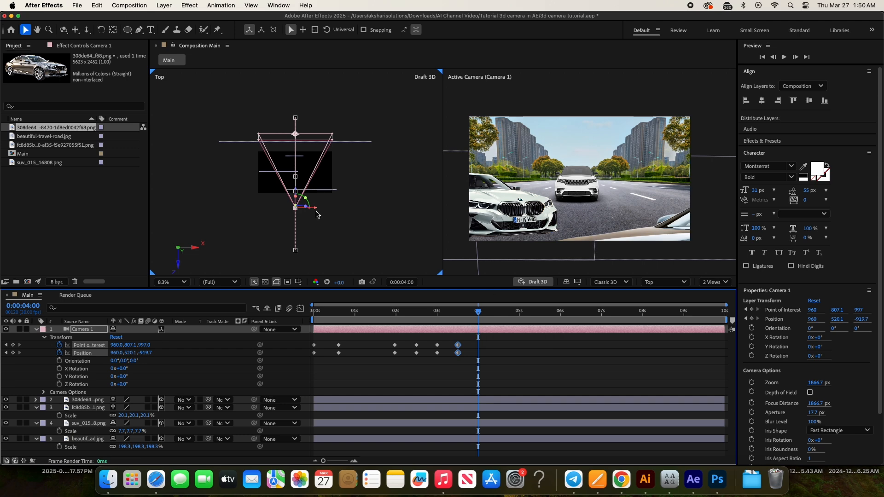
{"action": "left_click_drag", "start_coordinate": [297, 191], "coordinate": [302, 223]}
{"action": "left_click_drag", "start_coordinate": [131, 345], "coordinate": [150, 345]}
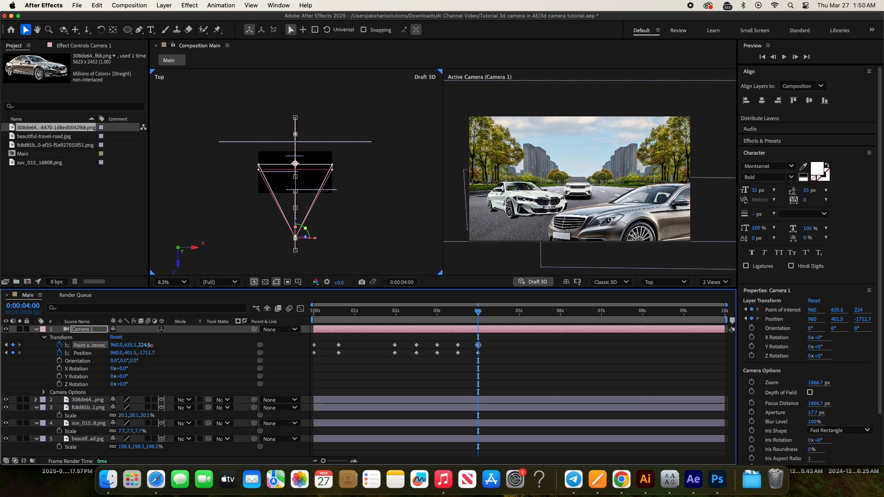
Save the project and preview the camera animation from the start
{"action": "key", "text": "space"}
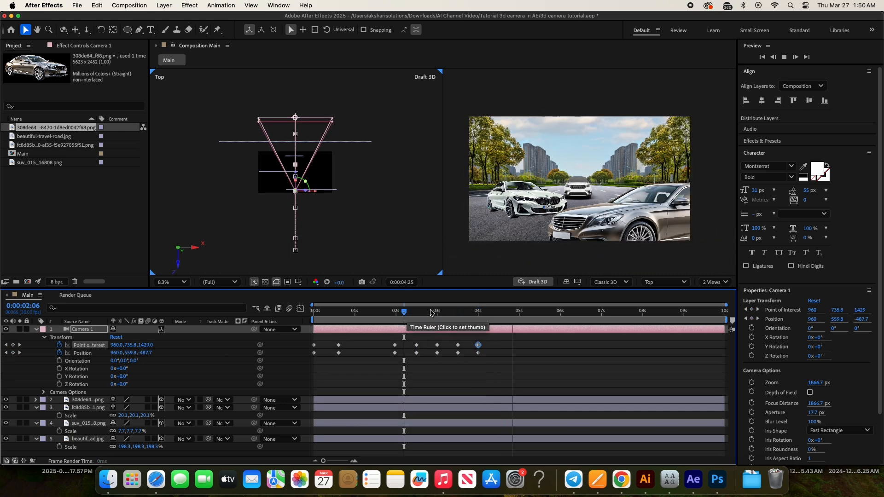
{"action": "key", "text": "super+s"}
{"action": "left_click_drag", "start_coordinate": [431, 313], "coordinate": [343, 322]}
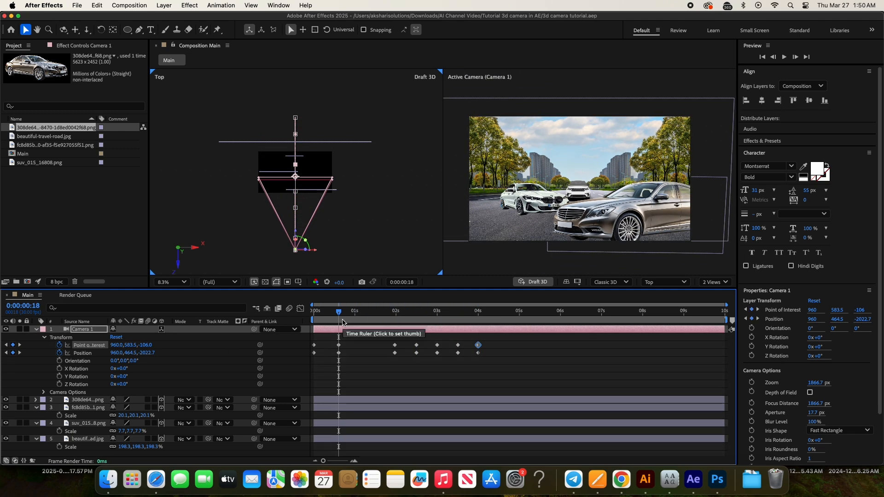
{"action": "key", "text": "space"}
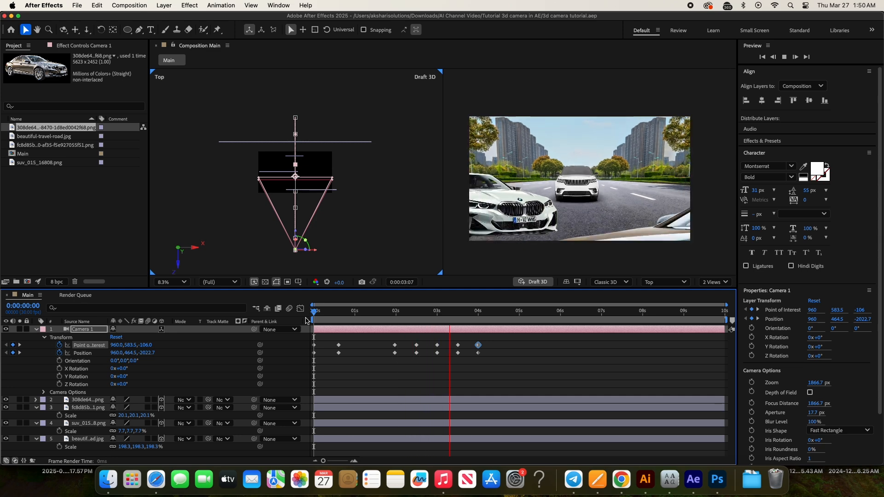
{"action": "key", "text": "space"}
Apply Easy Ease to all the camera's Point of Interest and Position keyframes, and preview the smoothed motion
{"action": "left_click_drag", "start_coordinate": [532, 374], "coordinate": [292, 345]}
{"action": "key", "text": "F9"}
{"action": "left_click", "coordinate": [311, 315]}
{"action": "key", "text": "space"}
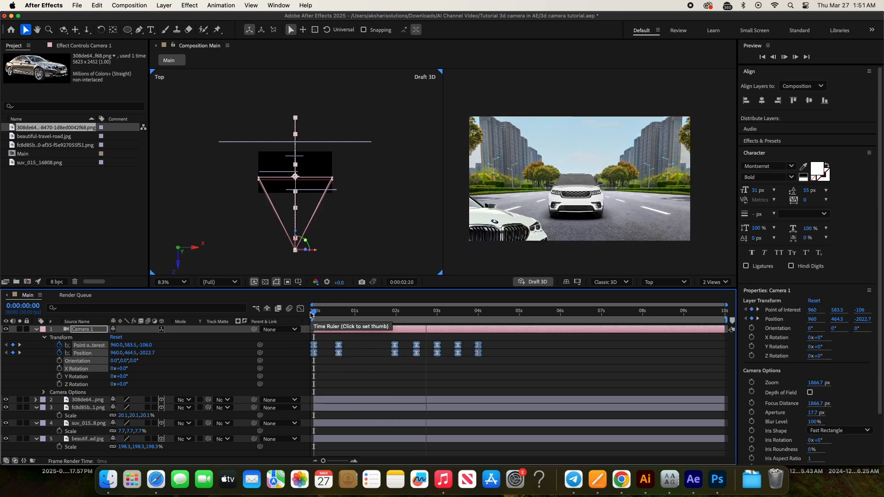
{"action": "key", "text": "space"}
{"action": "left_click", "coordinate": [437, 312]}
{"action": "left_click_drag", "start_coordinate": [478, 346], "coordinate": [520, 346]}
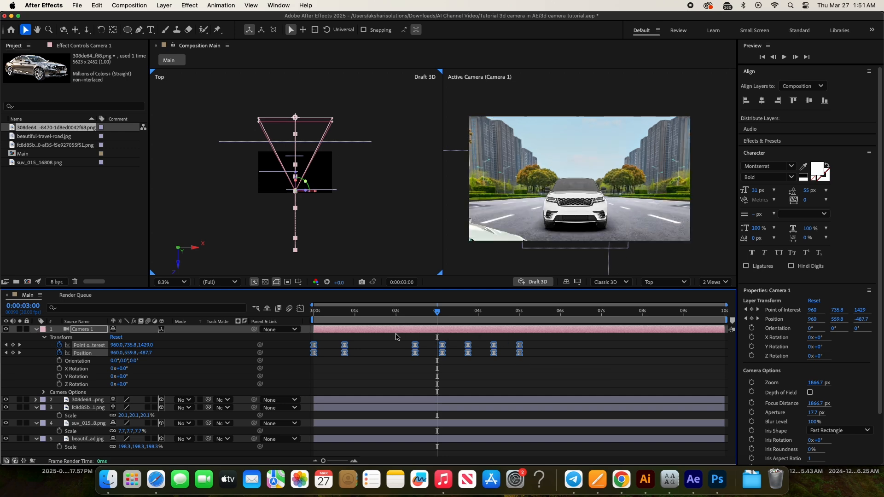
{"action": "key", "text": "super+z"}
Stretch the camera keyframes from the 2-second mark onward so the last ones sit at 0:00:05:00, then preview and save the project
{"action": "left_click_drag", "start_coordinate": [388, 334], "coordinate": [491, 361]}
{"action": "left_click_drag", "start_coordinate": [478, 352], "coordinate": [520, 353]}
{"action": "left_click", "coordinate": [393, 315]}
{"action": "key", "text": "space"}
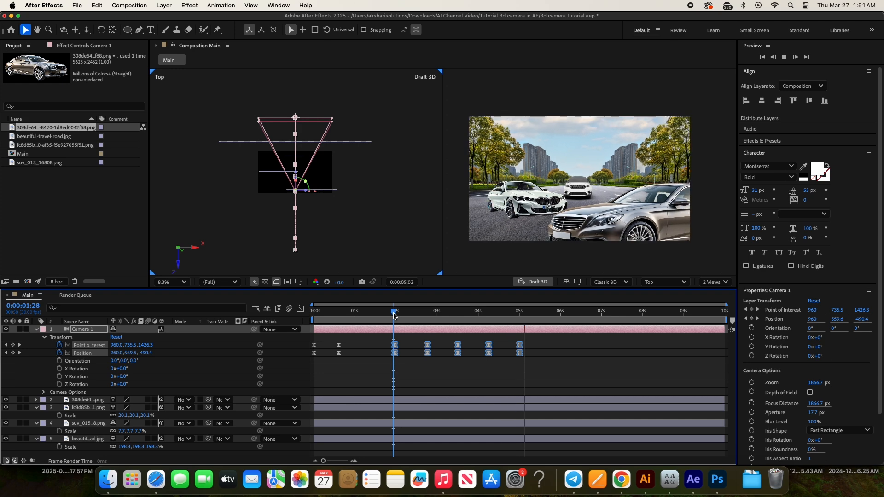
{"action": "key", "text": "super+s"}
{"action": "left_click_drag", "start_coordinate": [471, 315], "coordinate": [298, 331]}
Turn on the camera's Depth of Field, set Aperture to 105 px and, at 0:00:01:29, set Focus Distance to 916.7 px for the white SUV
{"action": "left_click", "coordinate": [44, 392]}
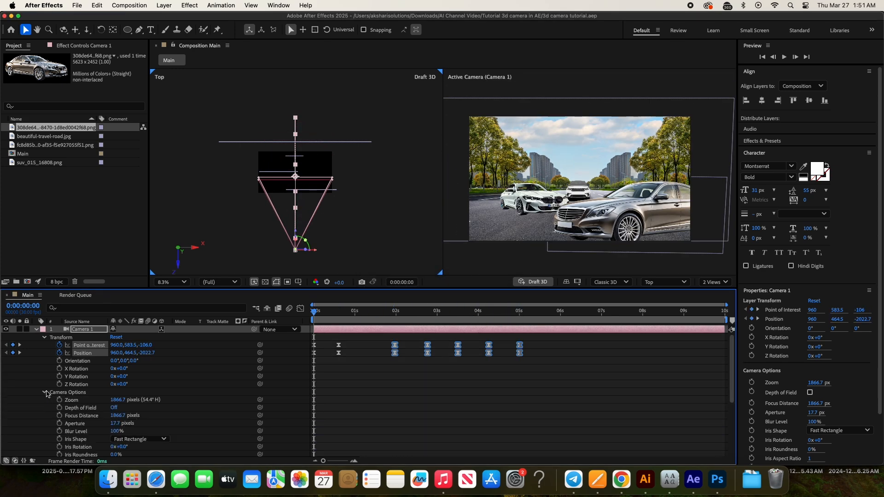
{"action": "left_click", "coordinate": [114, 407]}
{"action": "left_click_drag", "start_coordinate": [321, 317], "coordinate": [421, 317]}
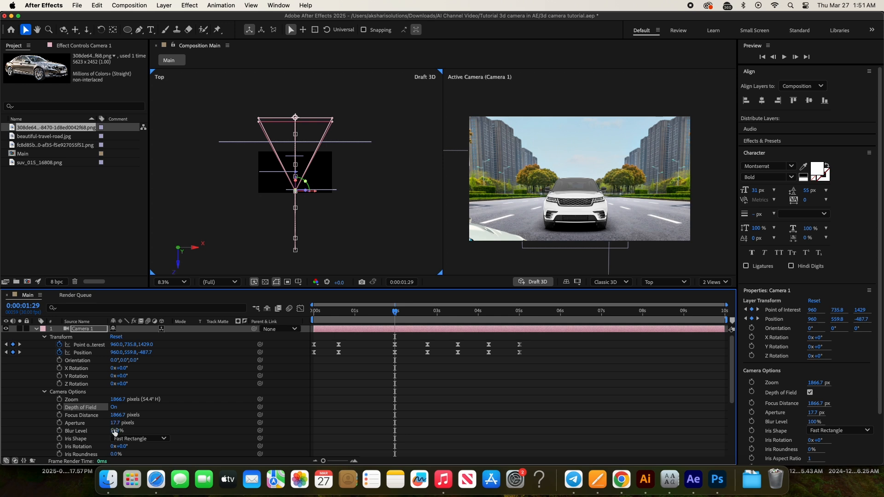
{"action": "left_click_drag", "start_coordinate": [116, 423], "coordinate": [21, 418]}
{"action": "left_click_drag", "start_coordinate": [109, 417], "coordinate": [33, 418]}
{"action": "left_click", "coordinate": [302, 157]}
{"action": "left_click_drag", "start_coordinate": [94, 415], "coordinate": [8, 416]}
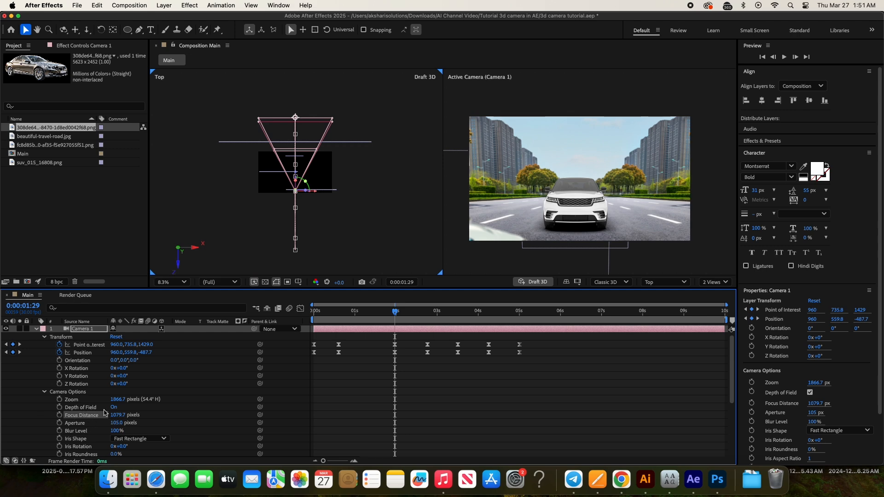
{"action": "left_click_drag", "start_coordinate": [122, 416], "coordinate": [47, 416]}
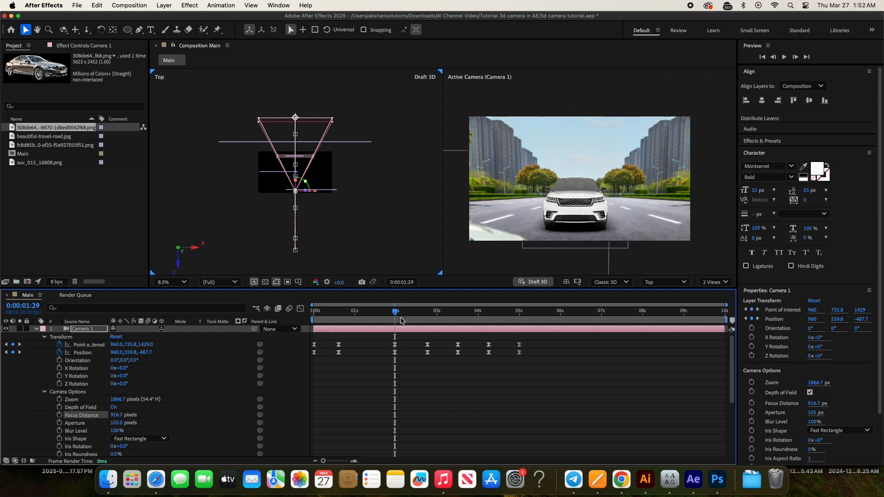
Keyframe the camera's Focus Distance and align its two keyframes with the camera keyframes at 0:00:00:18 and 0:00:01:29
{"action": "left_click", "coordinate": [321, 313]}
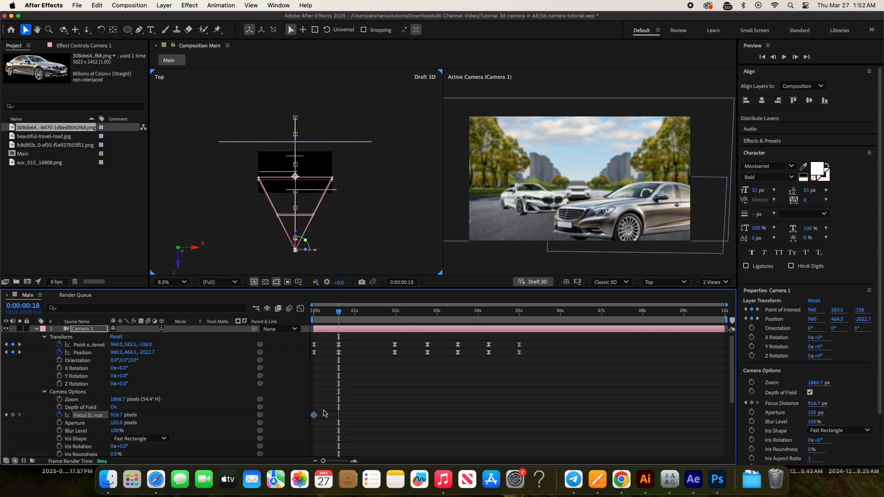
{"action": "left_click", "coordinate": [13, 415]}
{"action": "left_click_drag", "start_coordinate": [382, 420], "coordinate": [310, 413]}
{"action": "left_click_drag", "start_coordinate": [314, 415], "coordinate": [328, 417]}
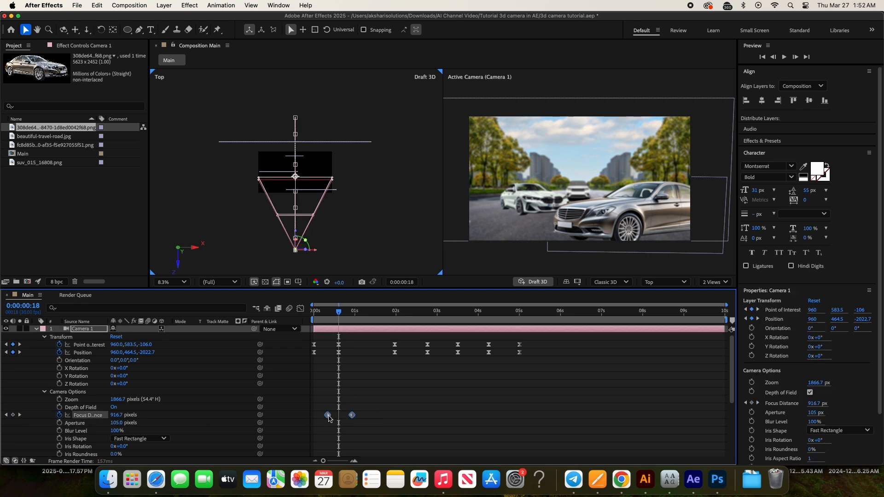
{"action": "left_click", "coordinate": [394, 312]}
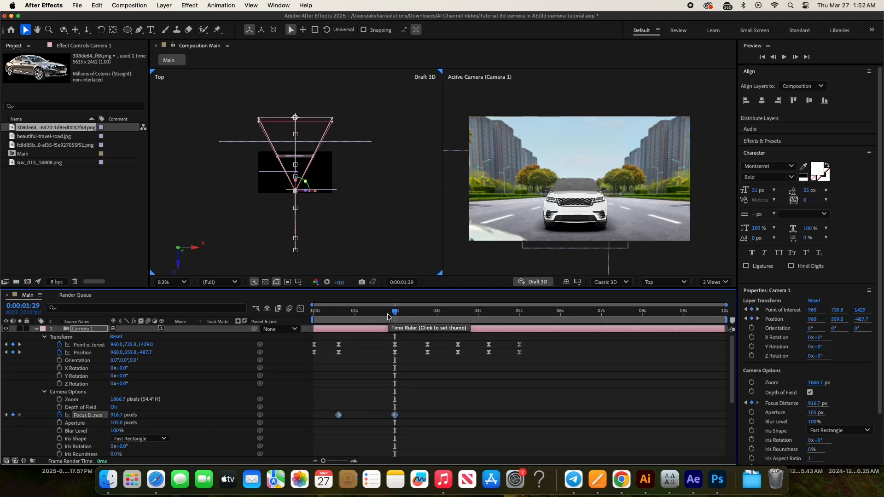
At 0:00:00:18, set the Focus Distance to 1574.7 px for the silver sedan, and raise the camera's Aperture to 333 px
{"action": "left_click_drag", "start_coordinate": [388, 315], "coordinate": [339, 314]}
{"action": "left_click", "coordinate": [344, 415]}
{"action": "left_click", "coordinate": [340, 415]}
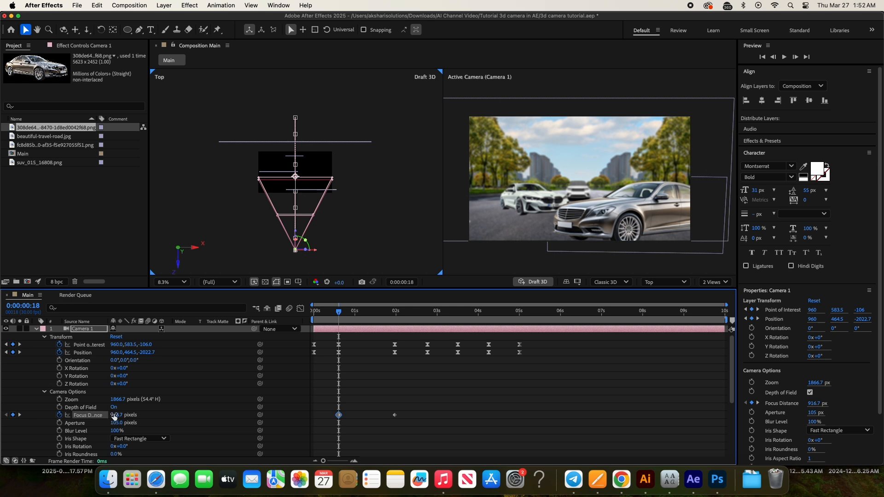
{"action": "left_click_drag", "start_coordinate": [44, 411], "coordinate": [383, 386]}
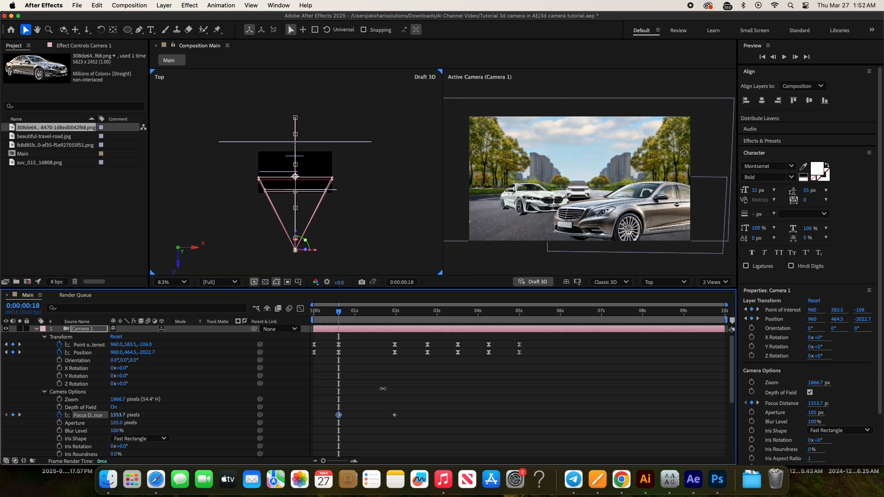
{"action": "left_click_drag", "start_coordinate": [271, 385], "coordinate": [376, 385]}
{"action": "left_click_drag", "start_coordinate": [364, 315], "coordinate": [338, 329]}
{"action": "left_click_drag", "start_coordinate": [93, 422], "coordinate": [210, 418]}
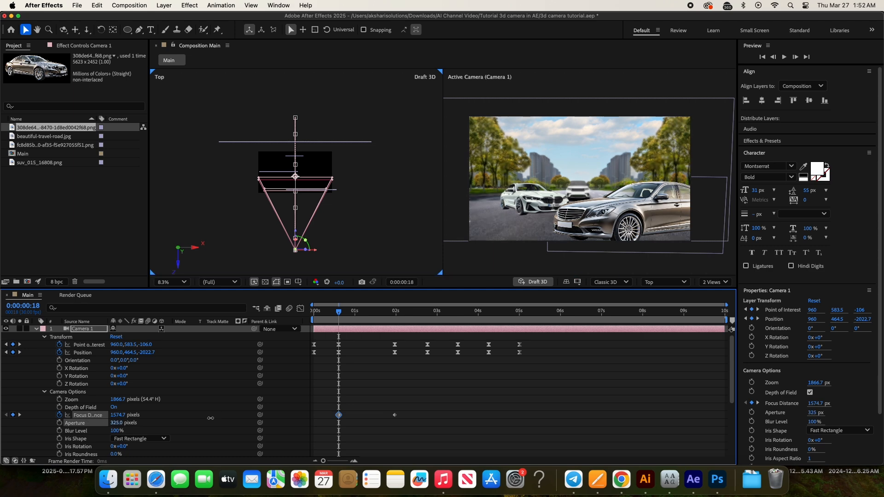
Copy Focus Distance keyframes to the fourth camera keyframe and to 0:00:05:00, and set the value at 0:00:05:00 to 1268.7 px
{"action": "left_click_drag", "start_coordinate": [408, 317], "coordinate": [523, 321]}
{"action": "left_click", "coordinate": [394, 415]}
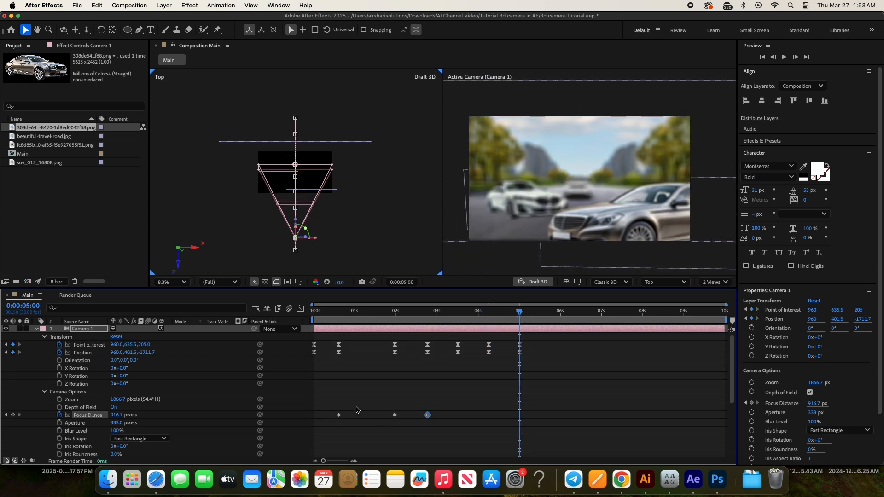
{"action": "left_click", "coordinate": [395, 415]}
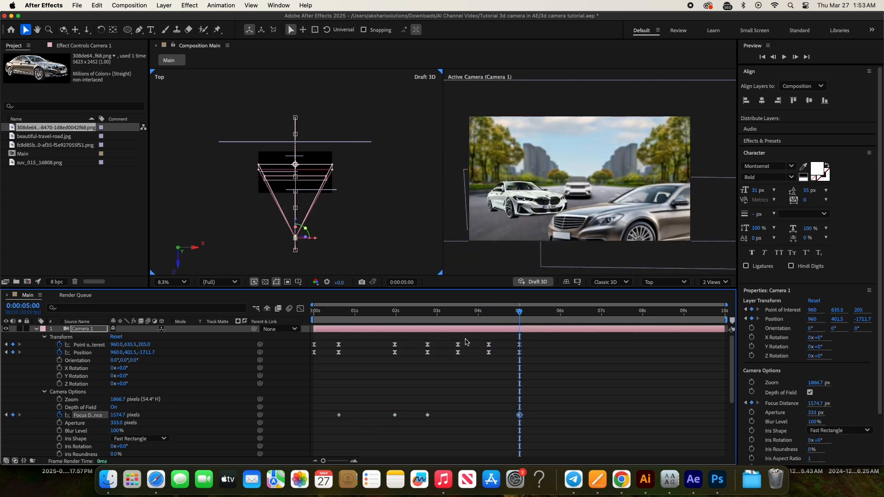
{"action": "left_click_drag", "start_coordinate": [118, 417], "coordinate": [171, 413]}
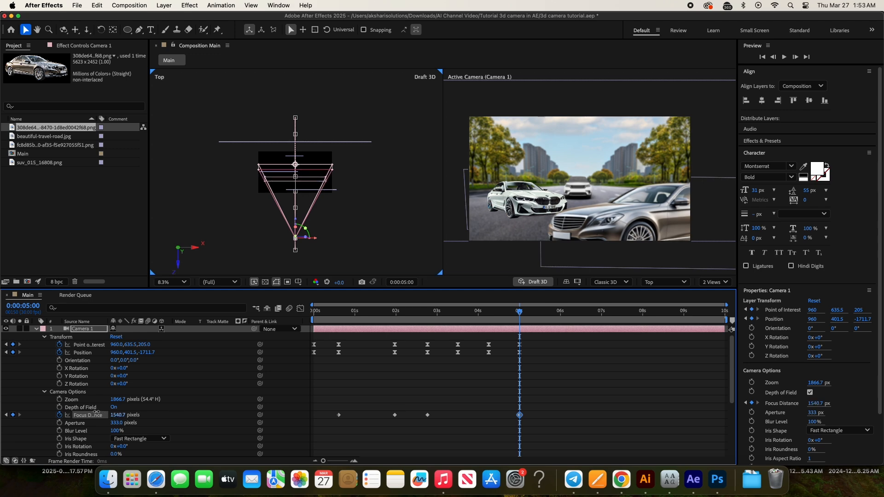
{"action": "left_click_drag", "start_coordinate": [97, 412], "coordinate": [2, 359]}
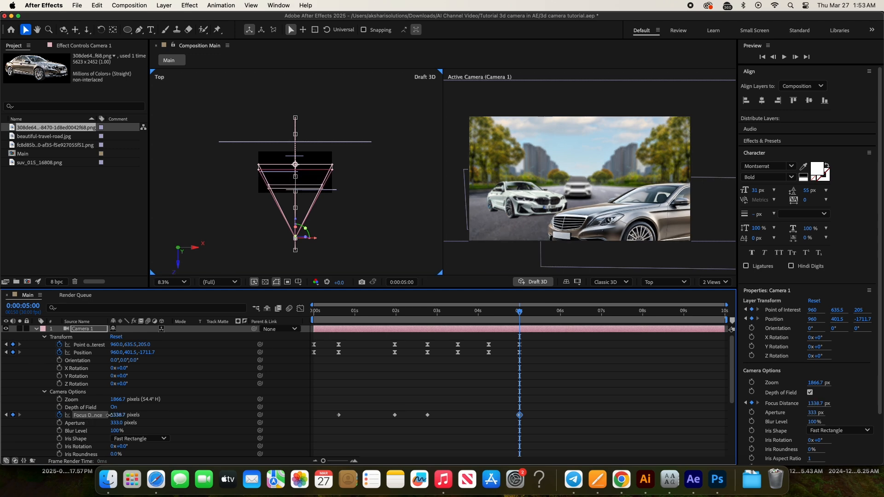
{"action": "left_click_drag", "start_coordinate": [494, 315], "coordinate": [343, 314]}
Save the project and apply Easy Ease to all Focus Distance keyframes
{"action": "key", "text": "super+s"}
{"action": "left_click_drag", "start_coordinate": [326, 400], "coordinate": [548, 426]}
{"action": "key", "text": "F9"}
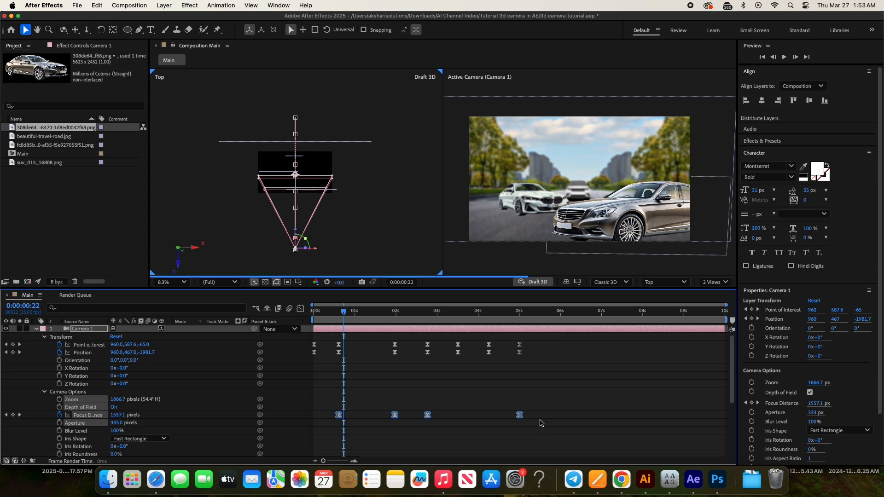
Preview the focus animation, add a Focus Distance keyframe of 916.7 px at 0:00:04:08, and save the project
{"action": "left_click_drag", "start_coordinate": [343, 311], "coordinate": [310, 316]}
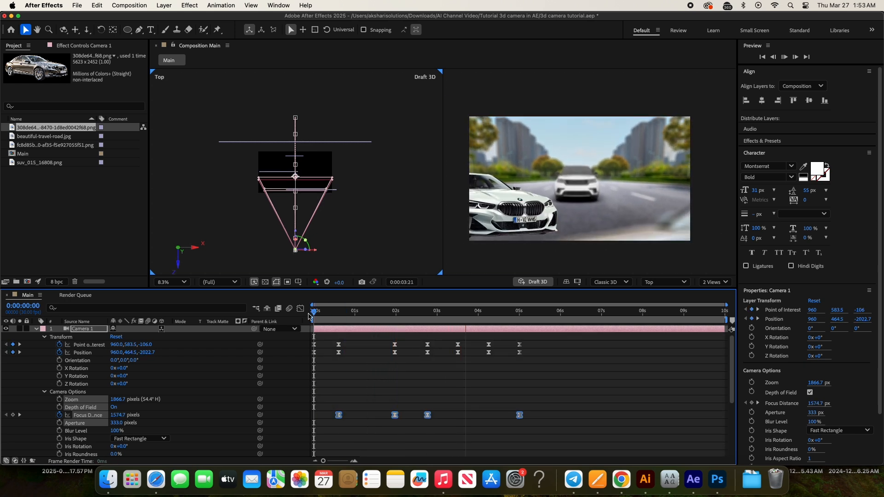
{"action": "key", "text": "space"}
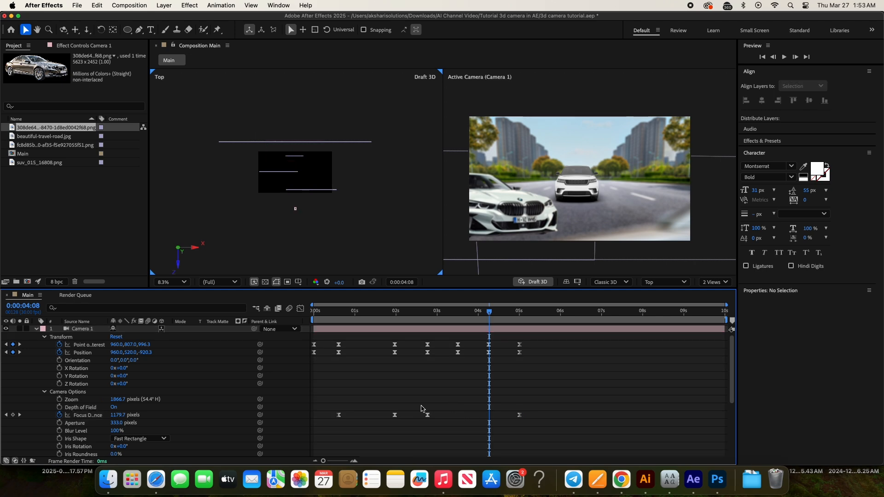
{"action": "key", "text": "space"}
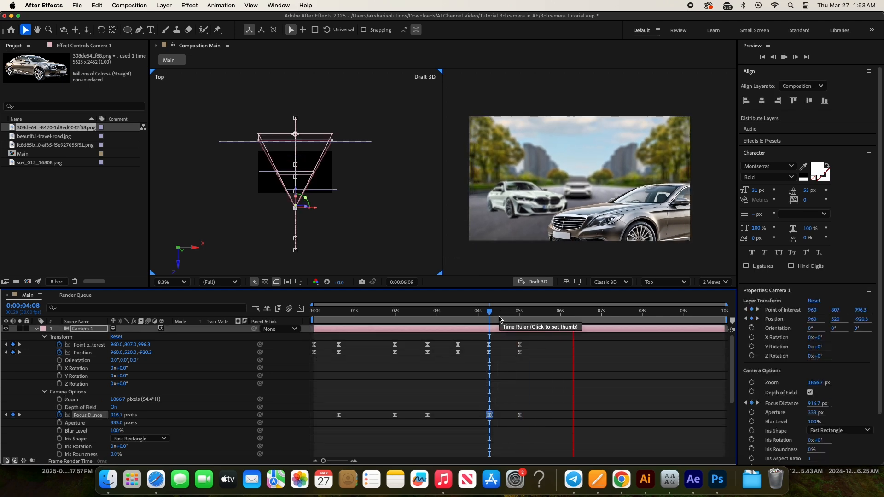
{"action": "left_click", "coordinate": [520, 319]}
{"action": "key", "text": "super+s"}
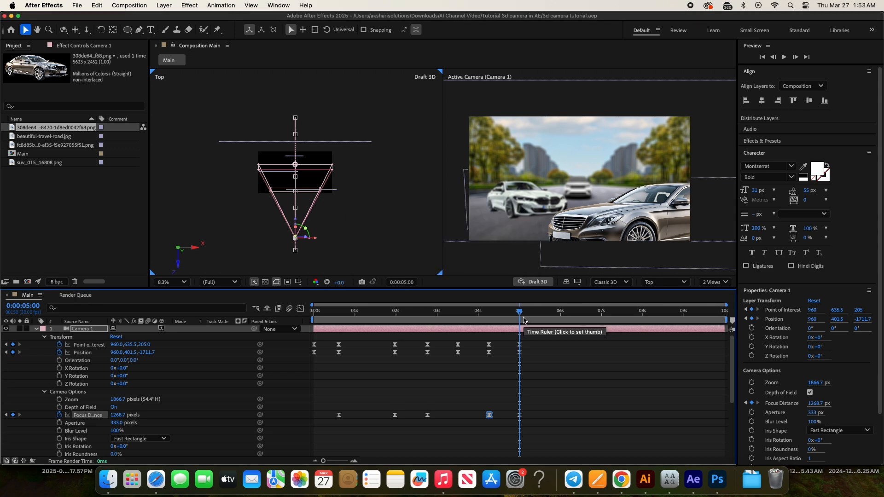
Preview the finished camera move and focus changes from near the start of the timeline
{"action": "left_click_drag", "start_coordinate": [520, 317], "coordinate": [320, 323]}
{"action": "key", "text": "space"}
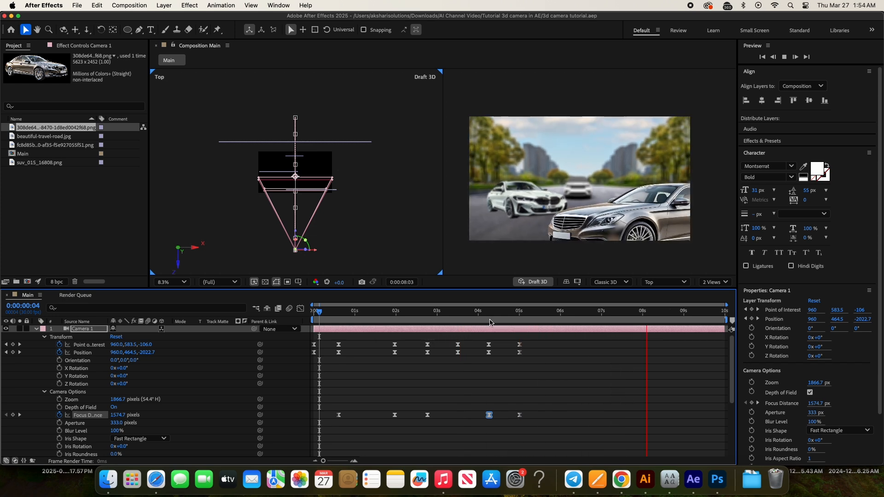
{"action": "left_click", "coordinate": [520, 322]}
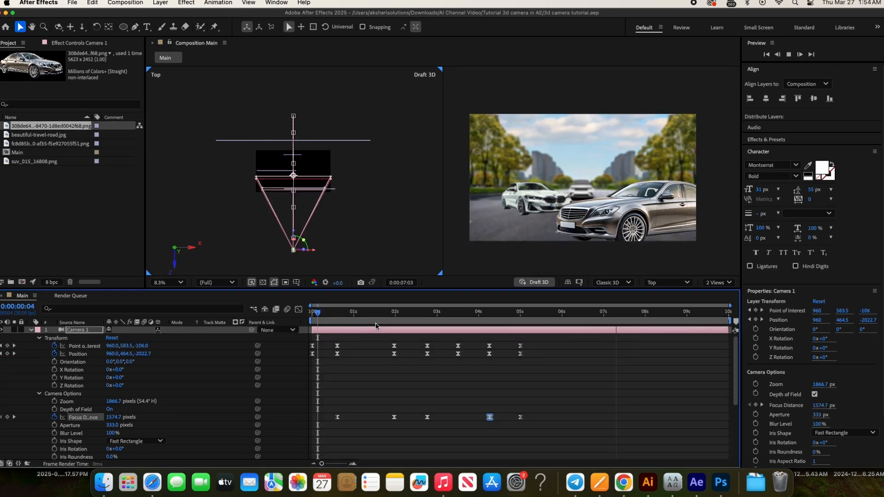